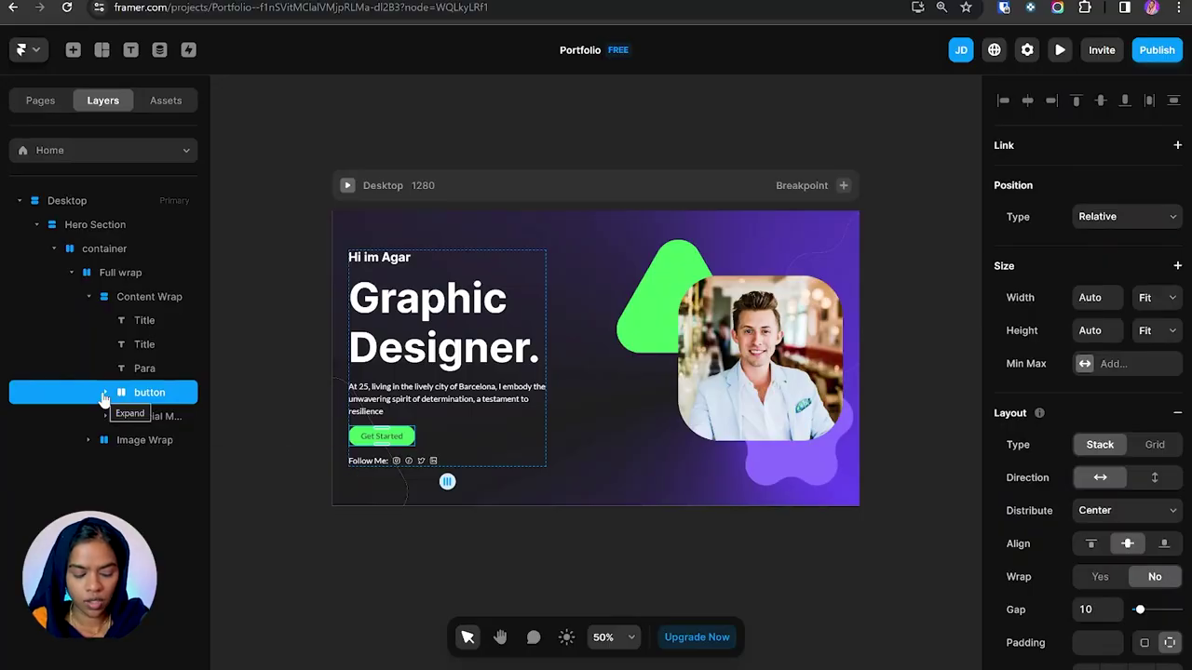
Convert the hero's Get Started button layer into a component named Button.
right_click(103, 396)
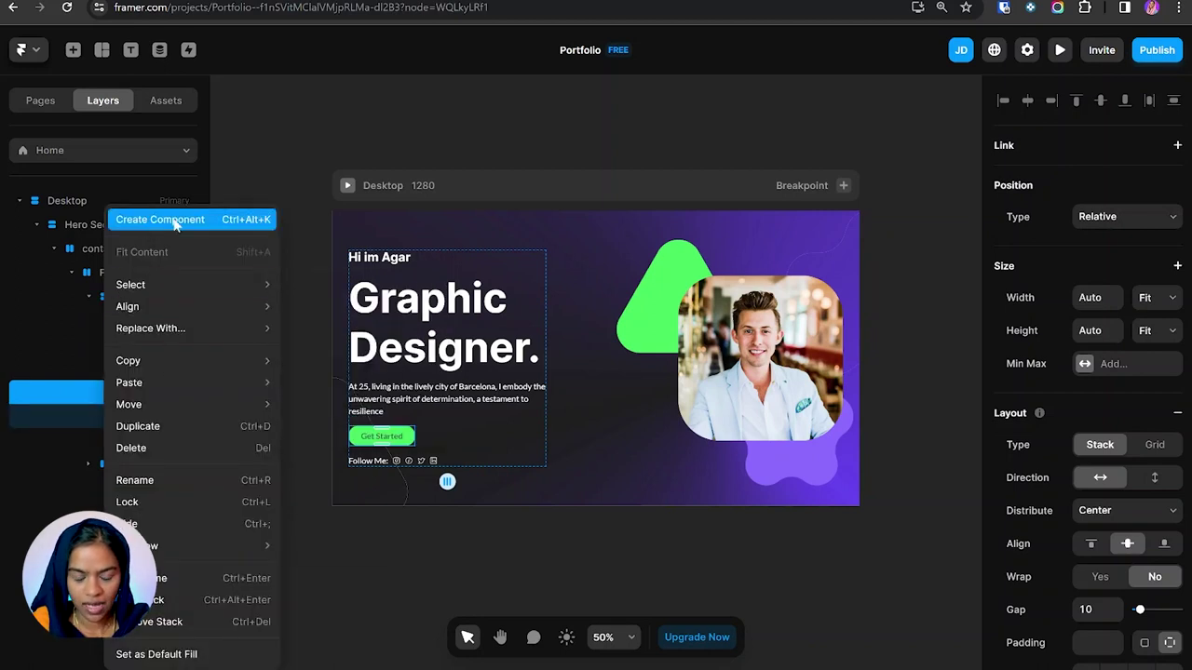
click(256, 224)
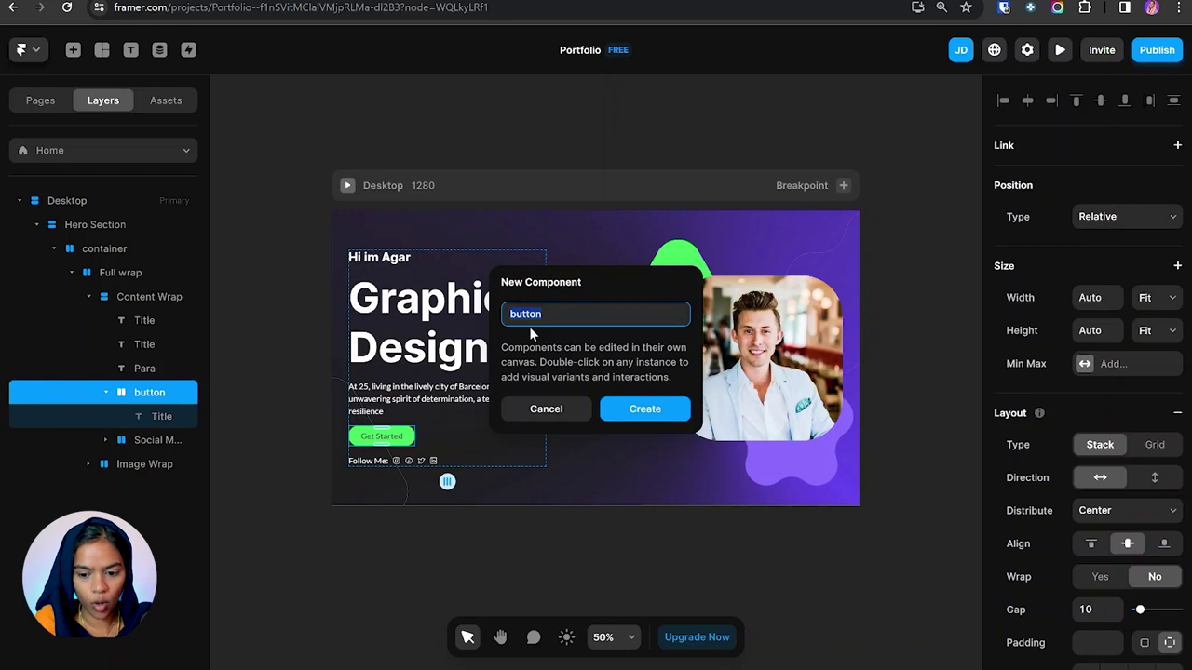
text(Bu)
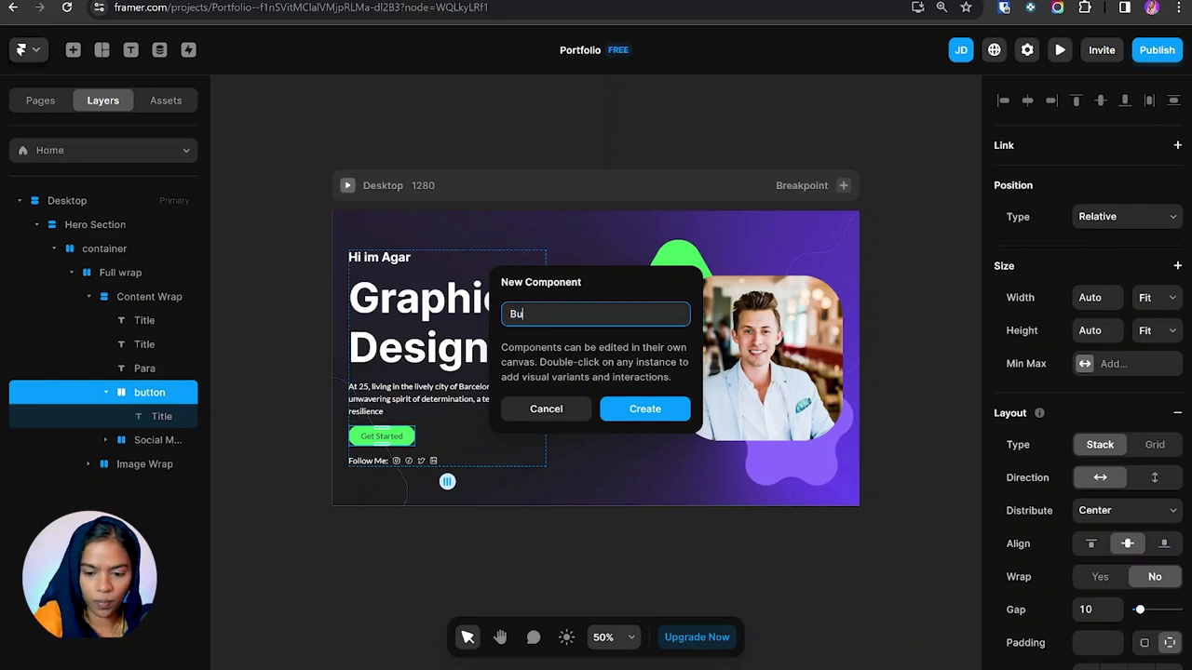
Confirm the Button component and rename its Variant 1 to Primary.
key(Return)
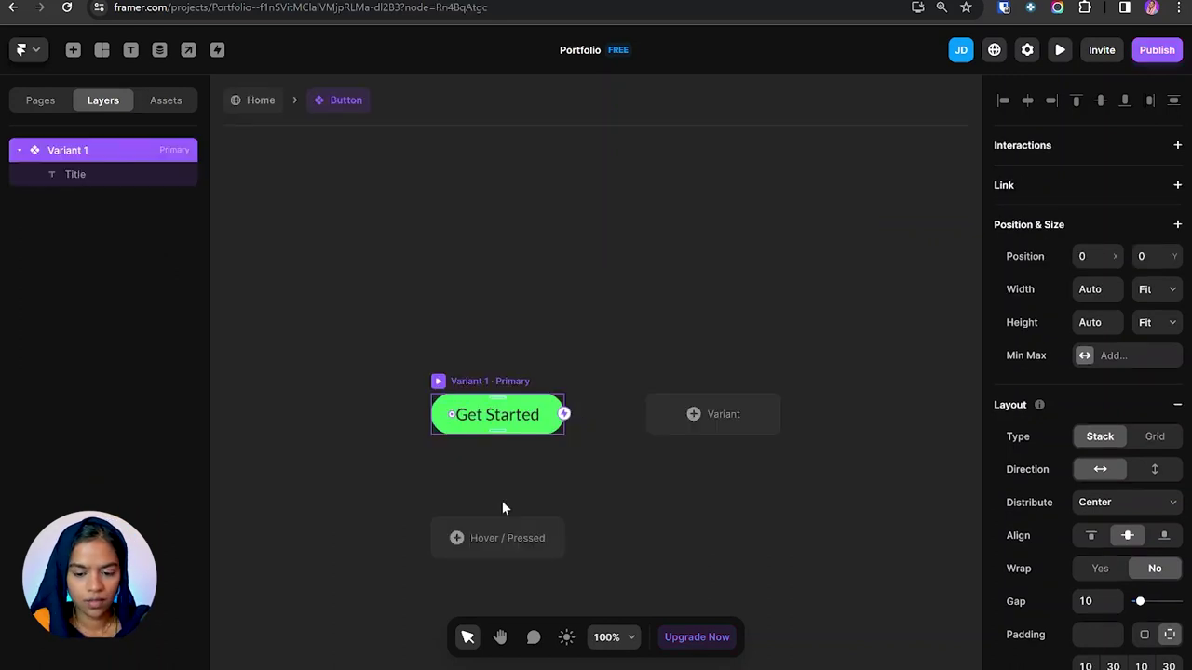
double_click(77, 156)
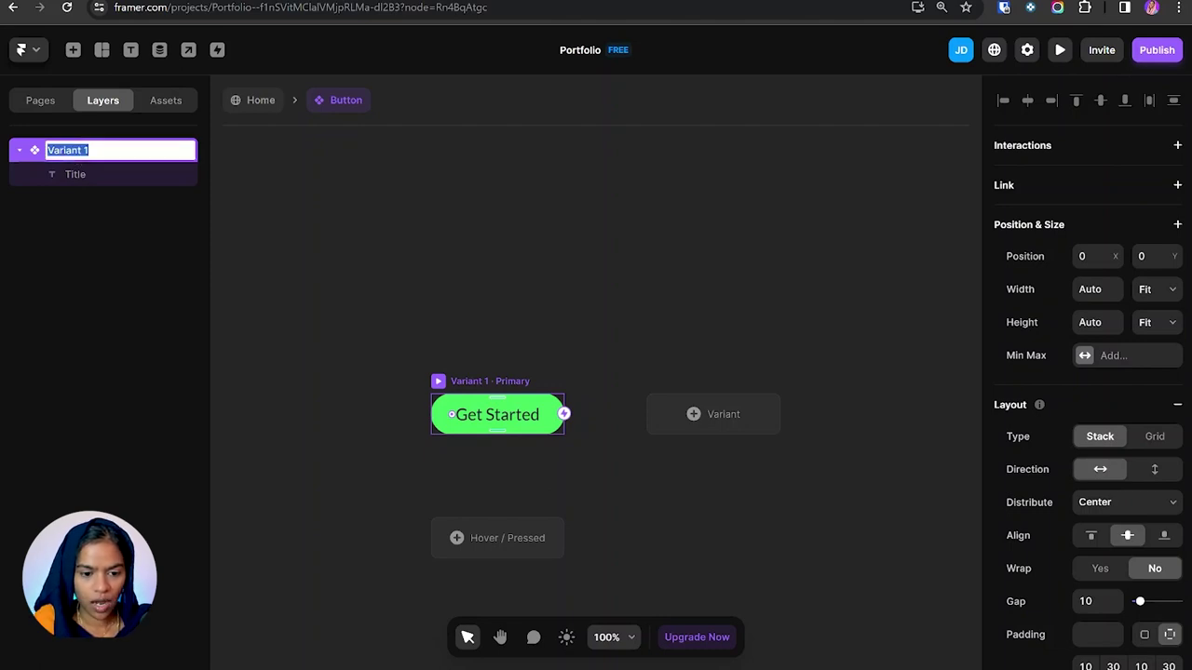
text(Primary)
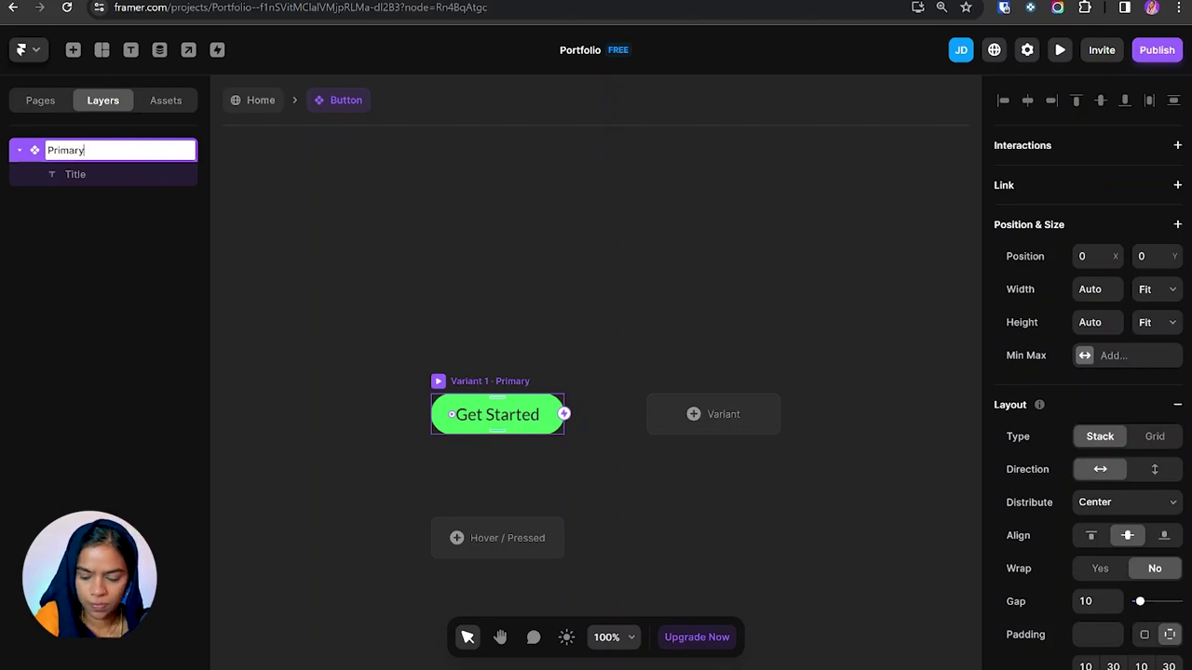
key(Return)
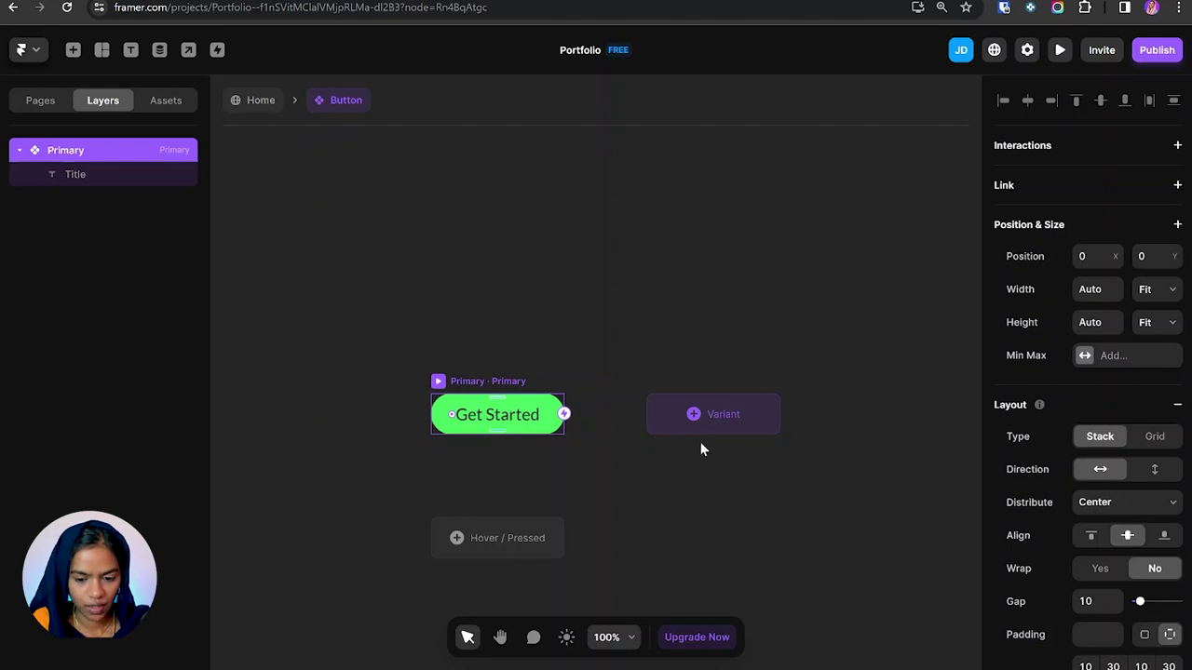
Add a Primary · Hover variant with a White fill and preview the button.
click(512, 541)
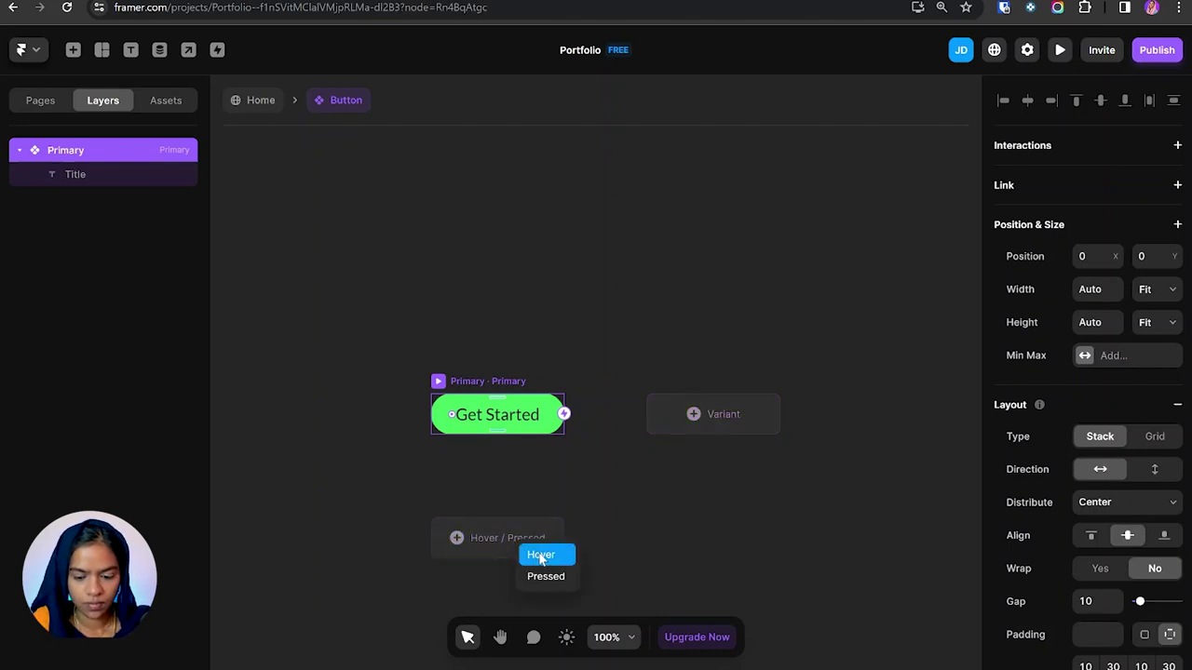
click(540, 553)
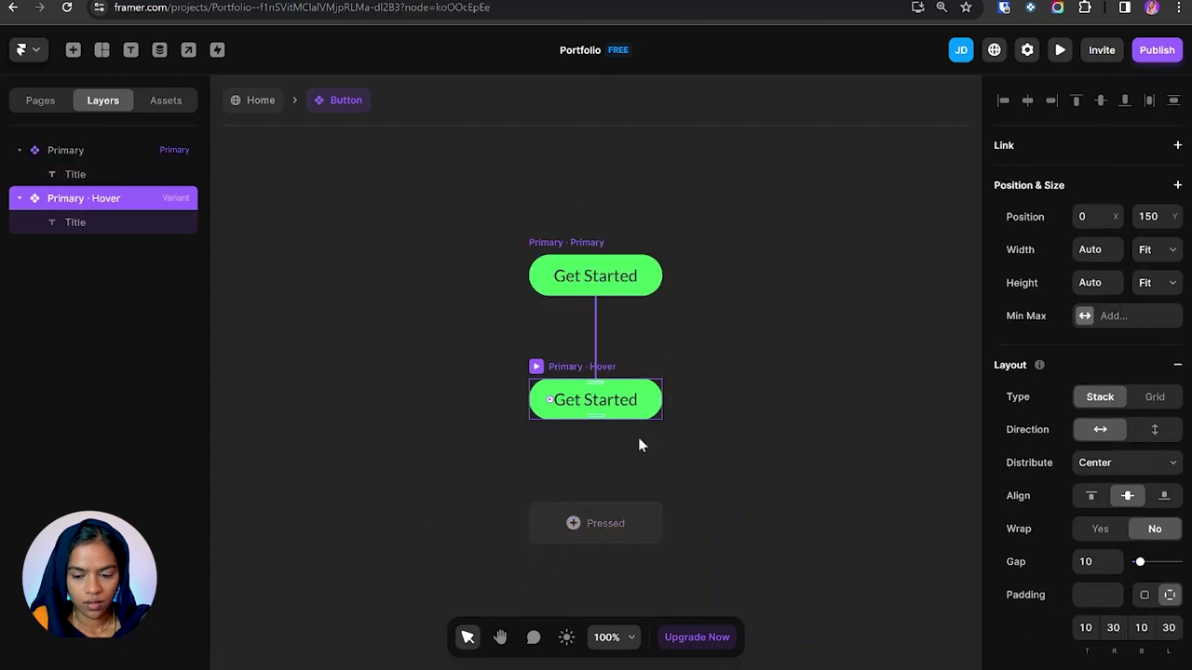
scroll(1144, 527, down, 5)
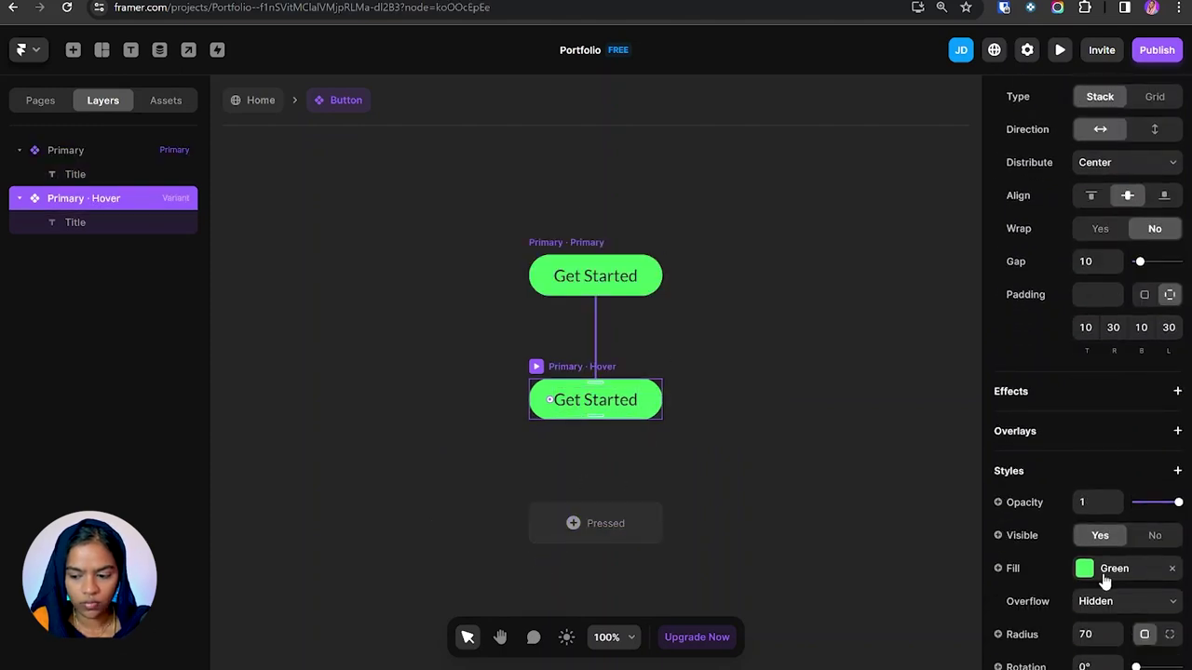
click(1078, 573)
click(808, 563)
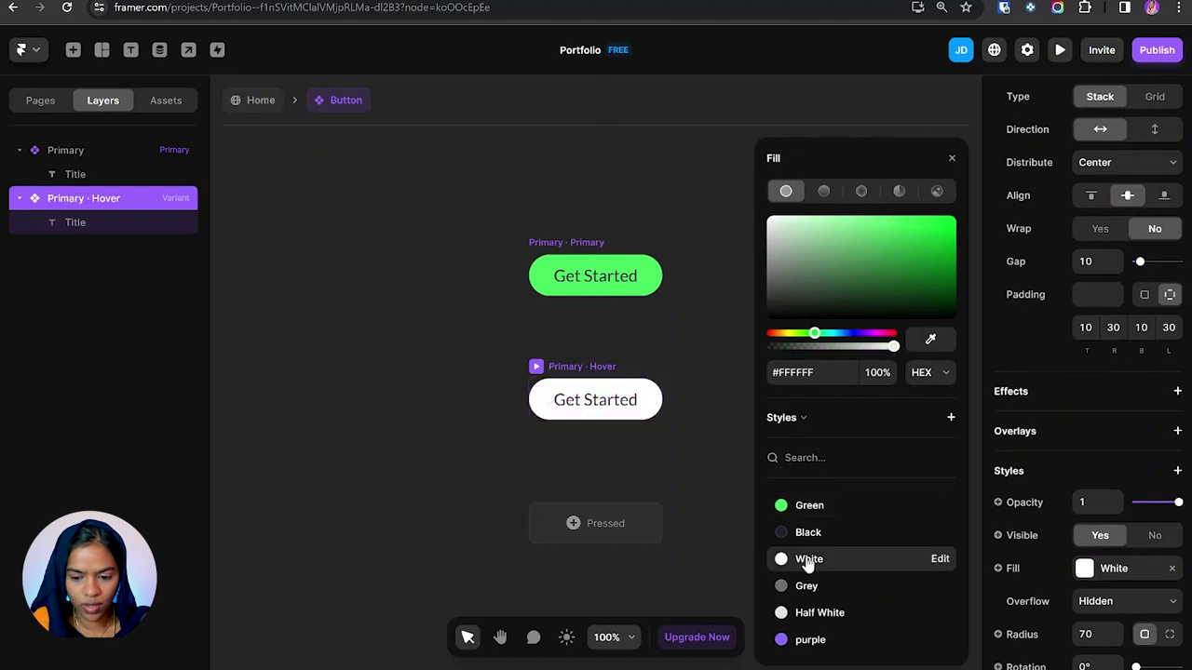
click(611, 287)
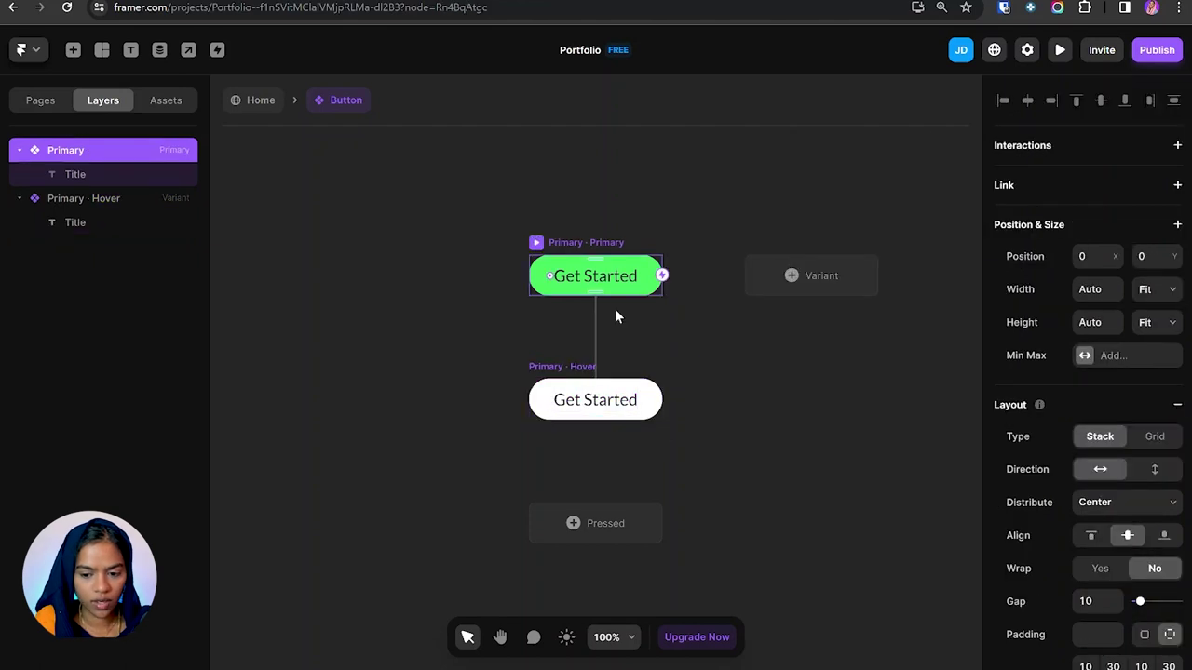
click(1062, 50)
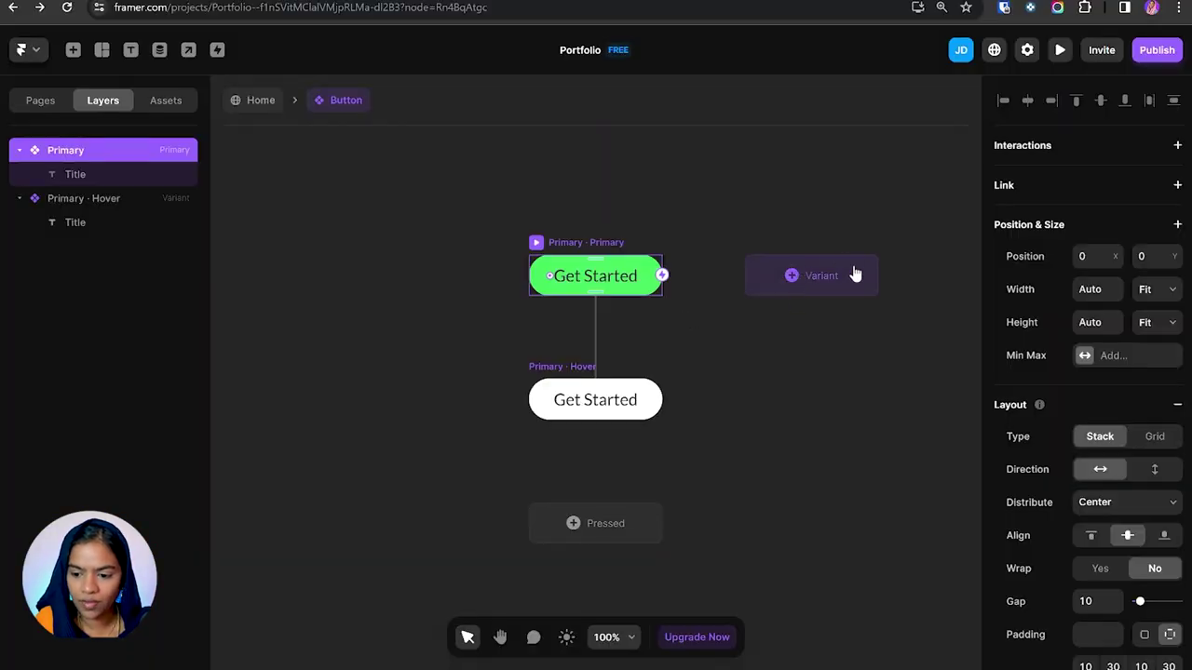
Add Variant 2, collapse the Primary layers, and rename the new variant Secondary.
click(811, 280)
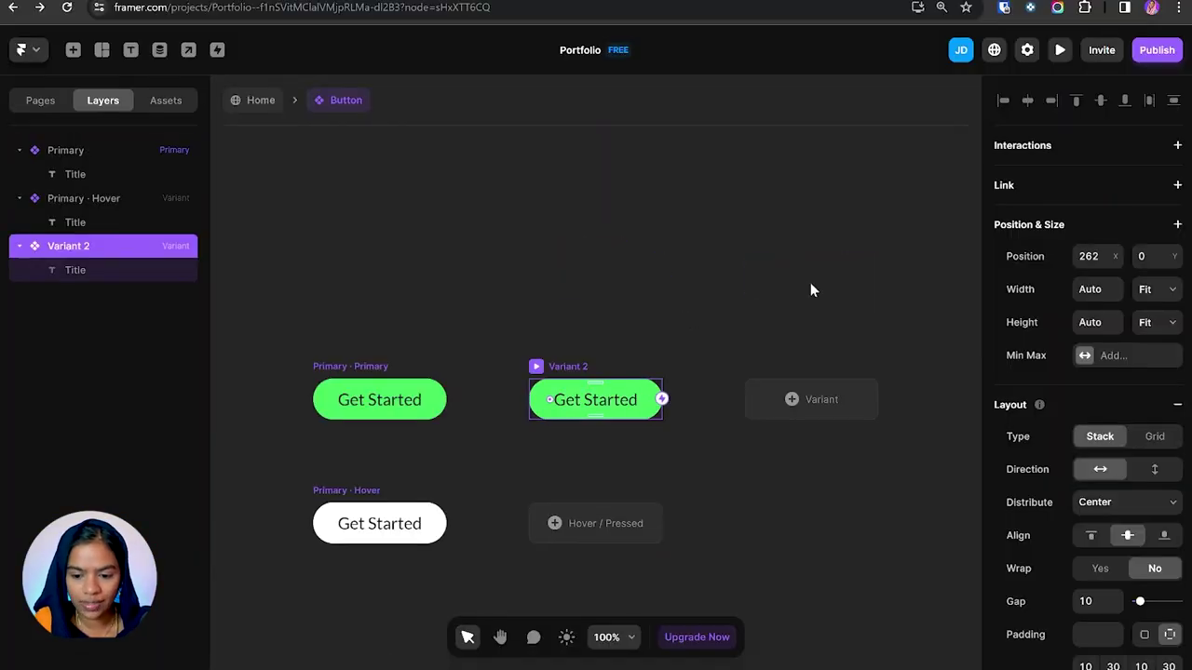
click(18, 150)
click(18, 175)
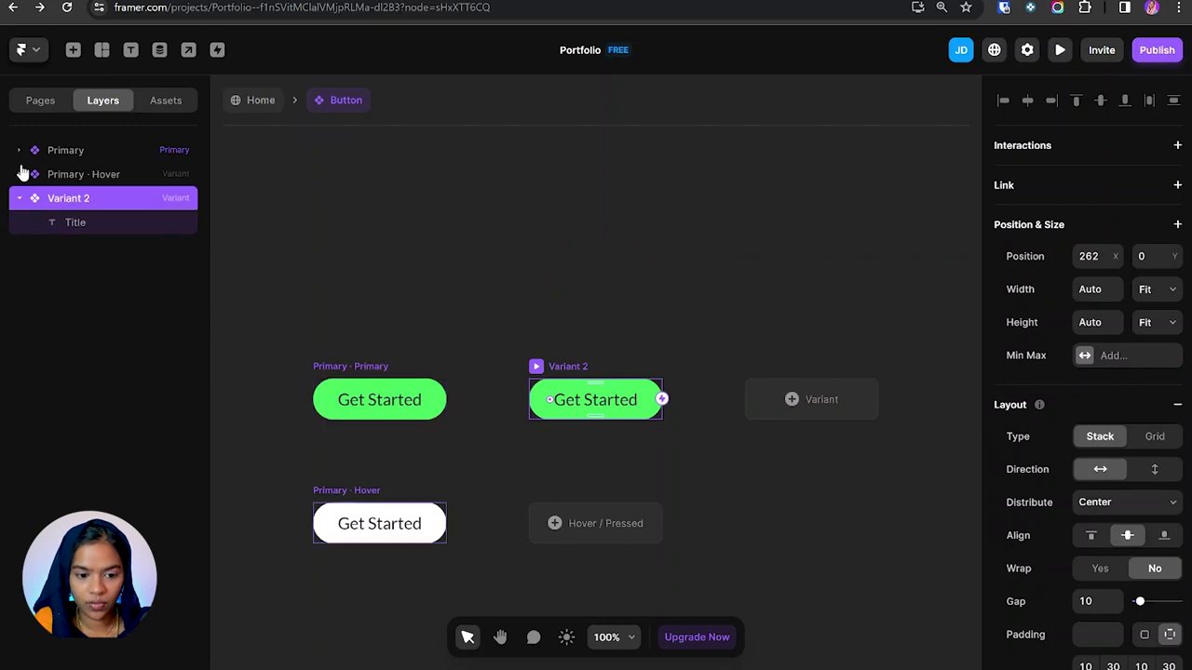
double_click(82, 198)
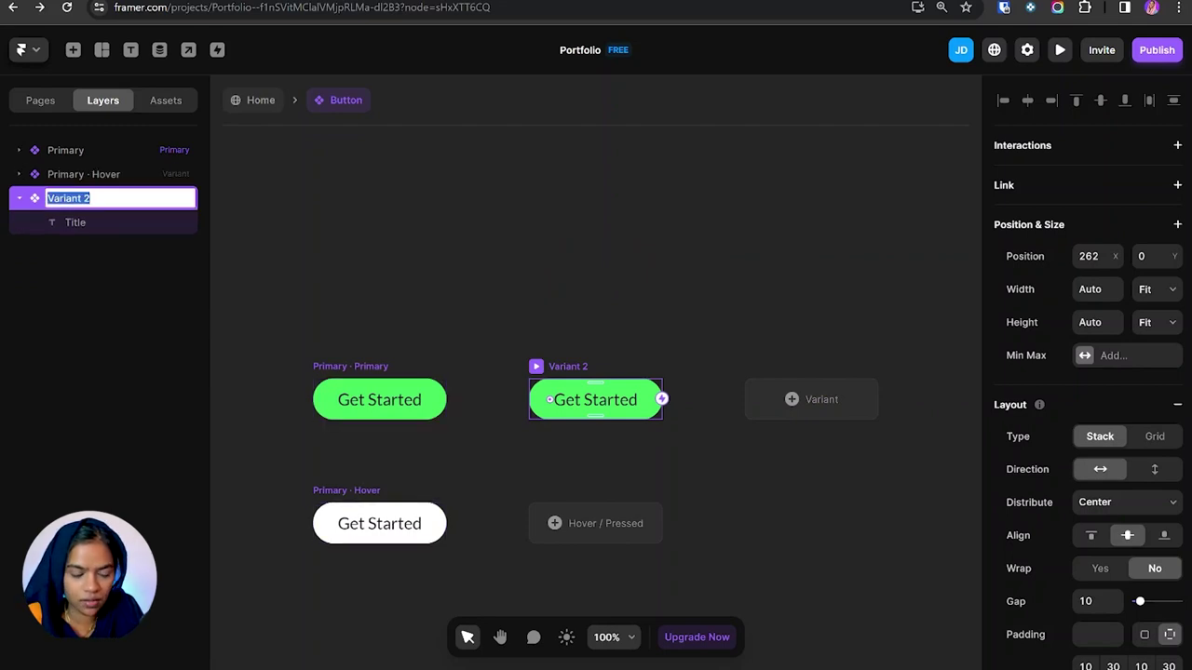
text(Secondary)
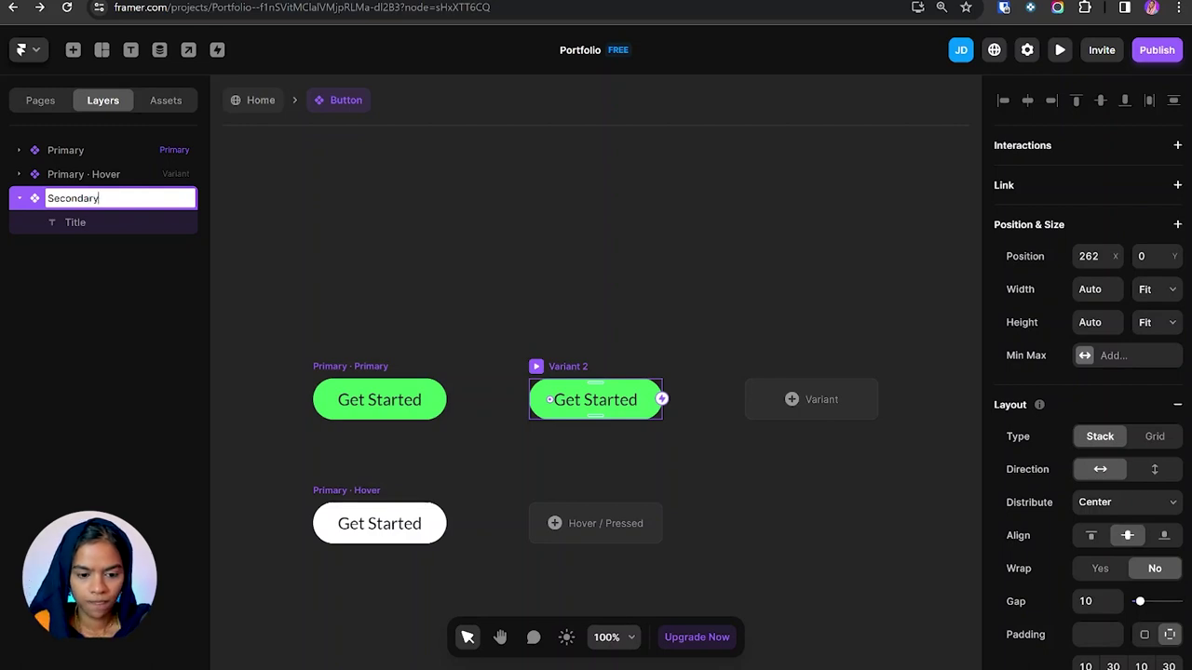
key(Return)
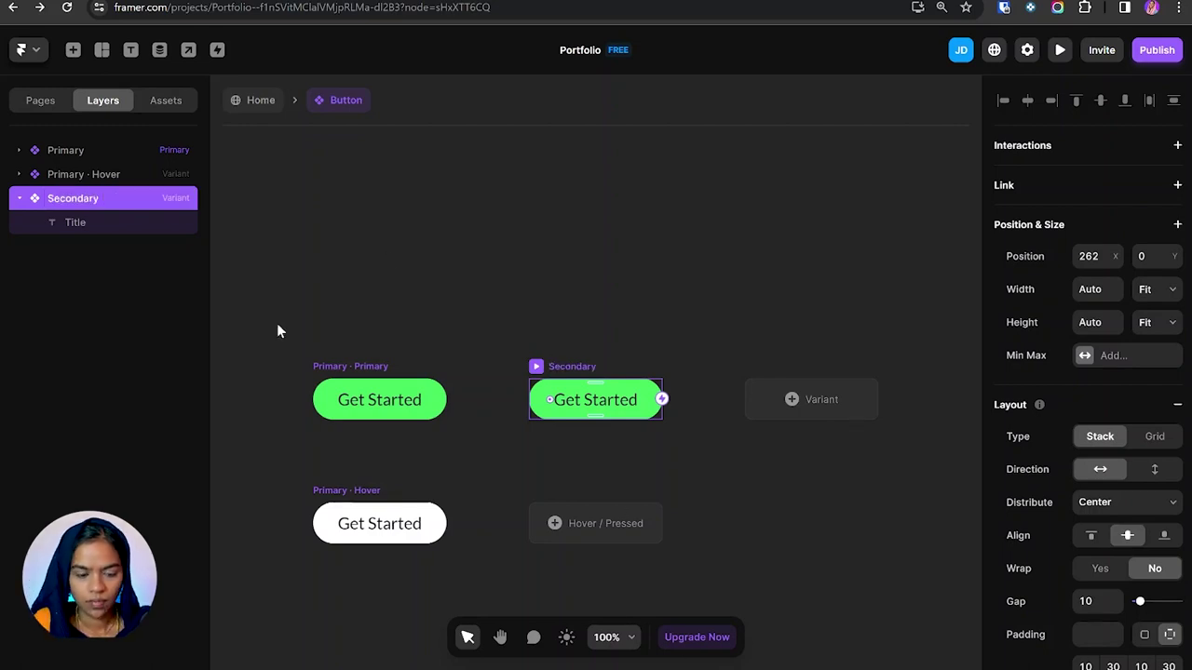
Give the Secondary label the Navlink text style and set the variant's padding to 20.
double_click(598, 409)
scroll(1178, 607, down, 4)
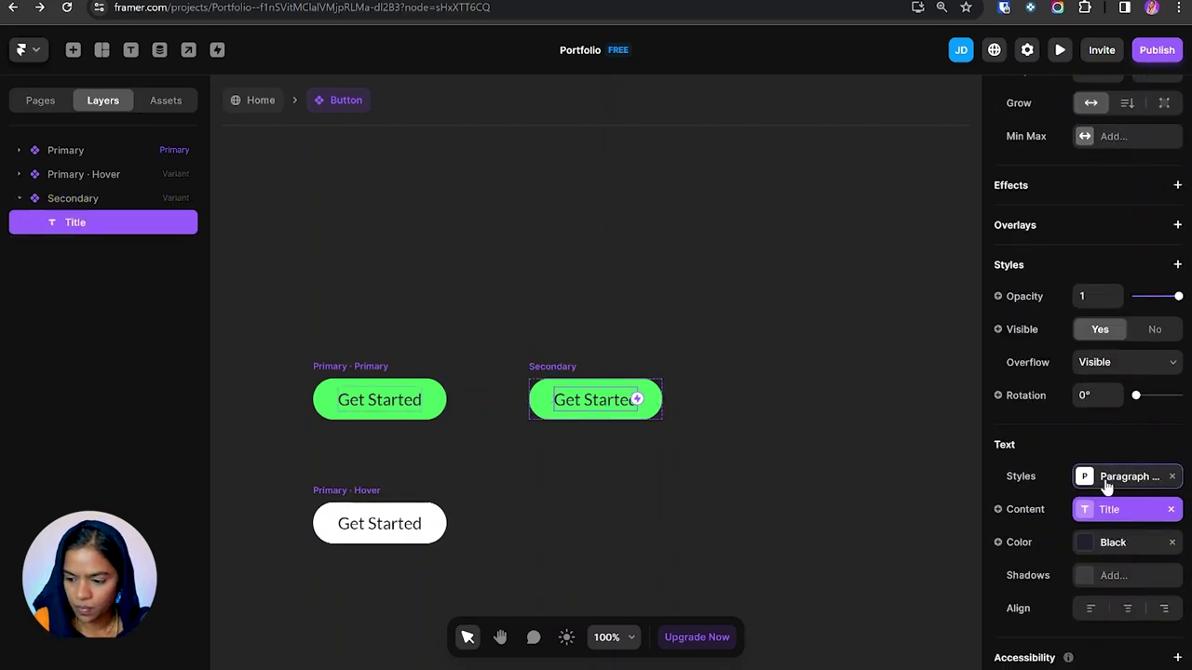
click(1103, 477)
click(810, 518)
click(552, 404)
scroll(1149, 568, down, 3)
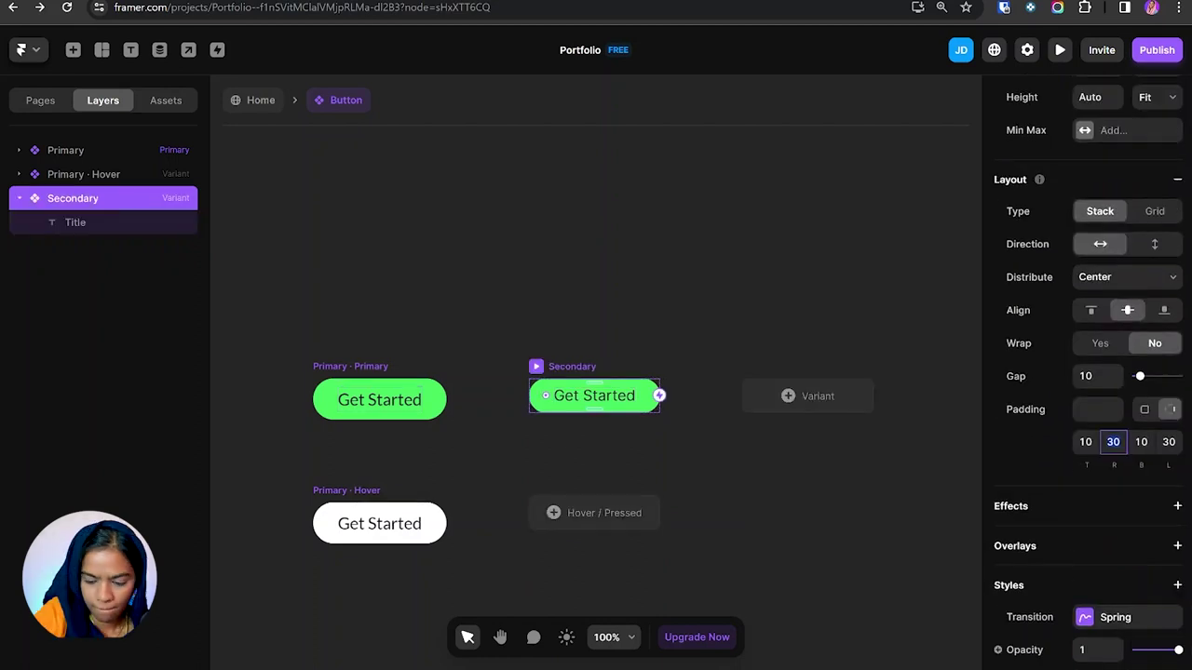
text(20)
key(Return)
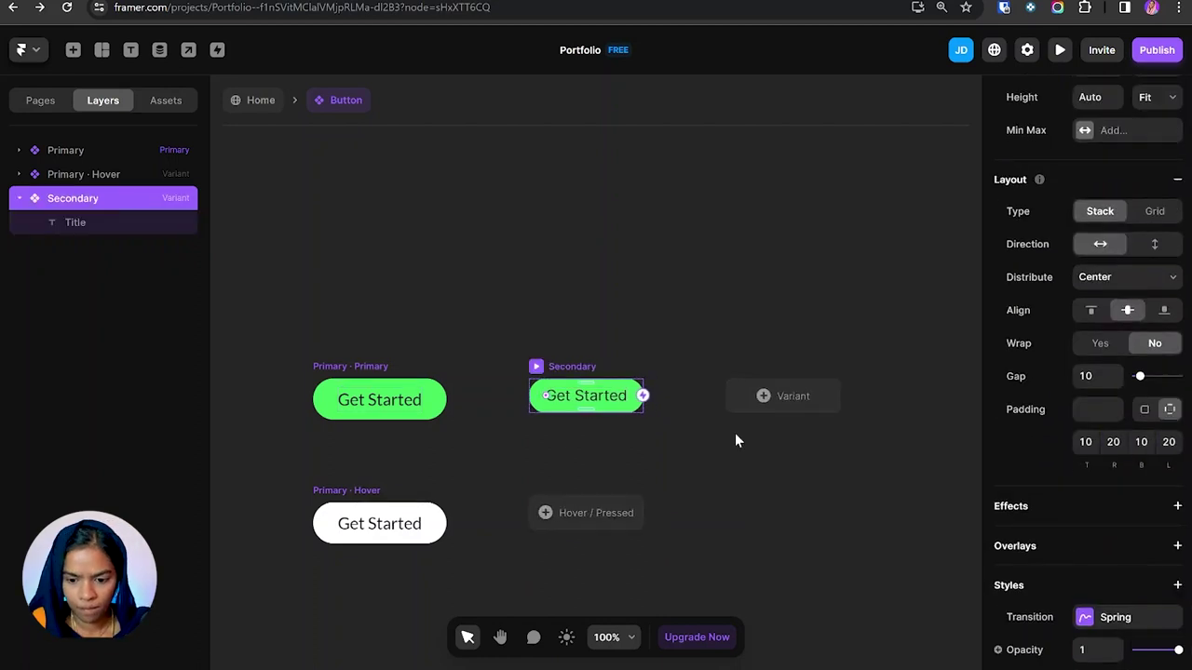
Fill the Secondary button with the Half White colour.
double_click(379, 399)
scroll(1111, 652, up, 1)
click(585, 396)
key(Escape)
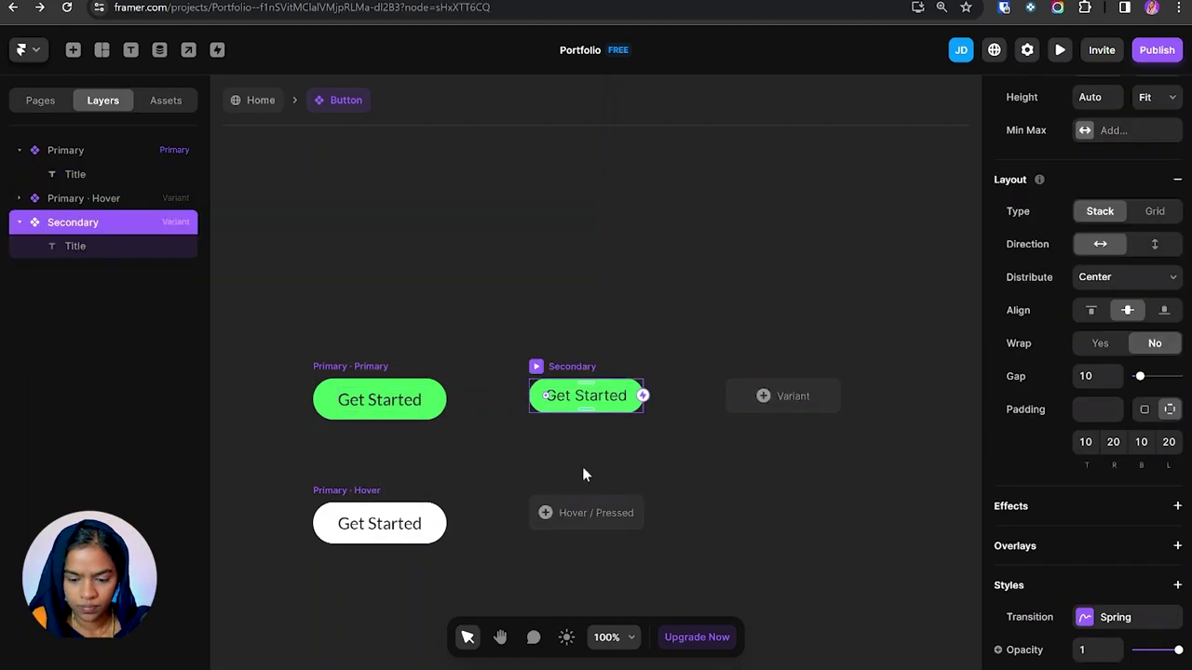
scroll(1098, 496, down, 3)
click(1098, 496)
click(801, 610)
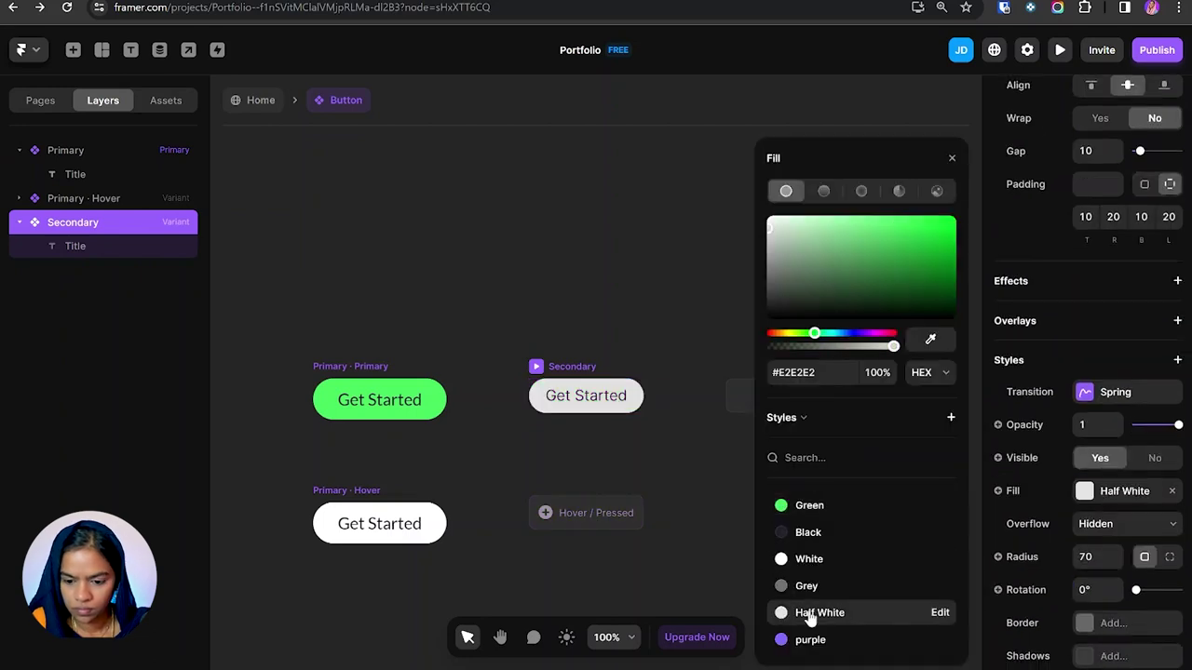
click(622, 455)
Add a Secondary hover variant with a Half White border and no fill.
click(596, 507)
scroll(1098, 419, down, 3)
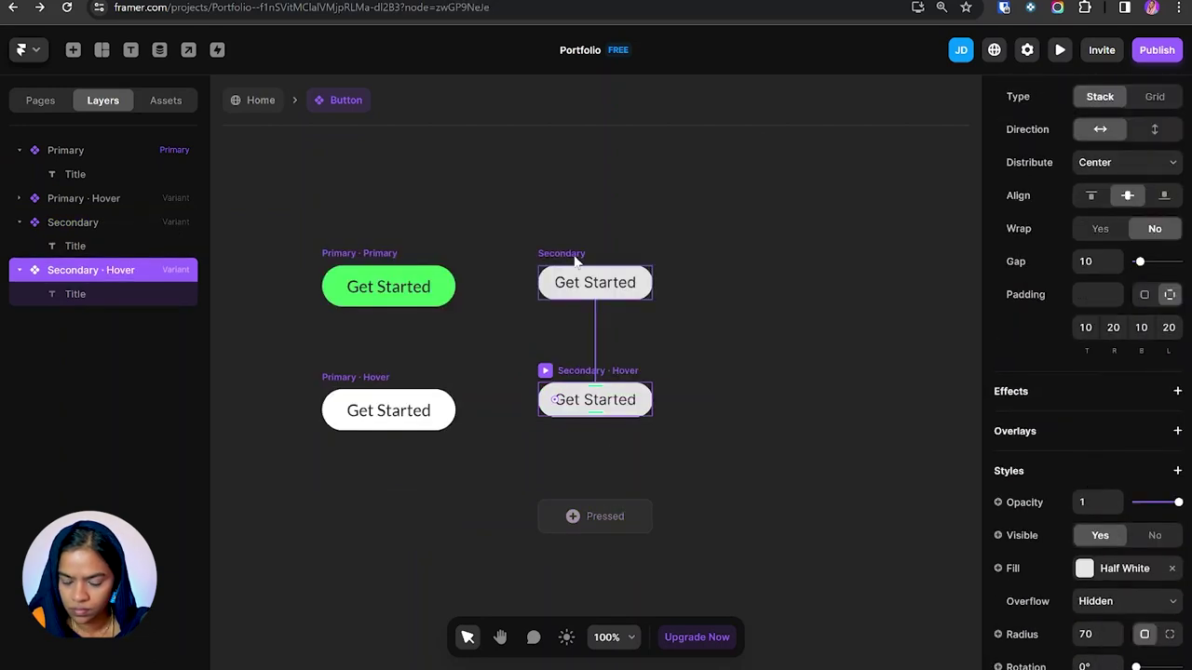
click(594, 282)
click(1112, 521)
click(892, 576)
key(Tab)
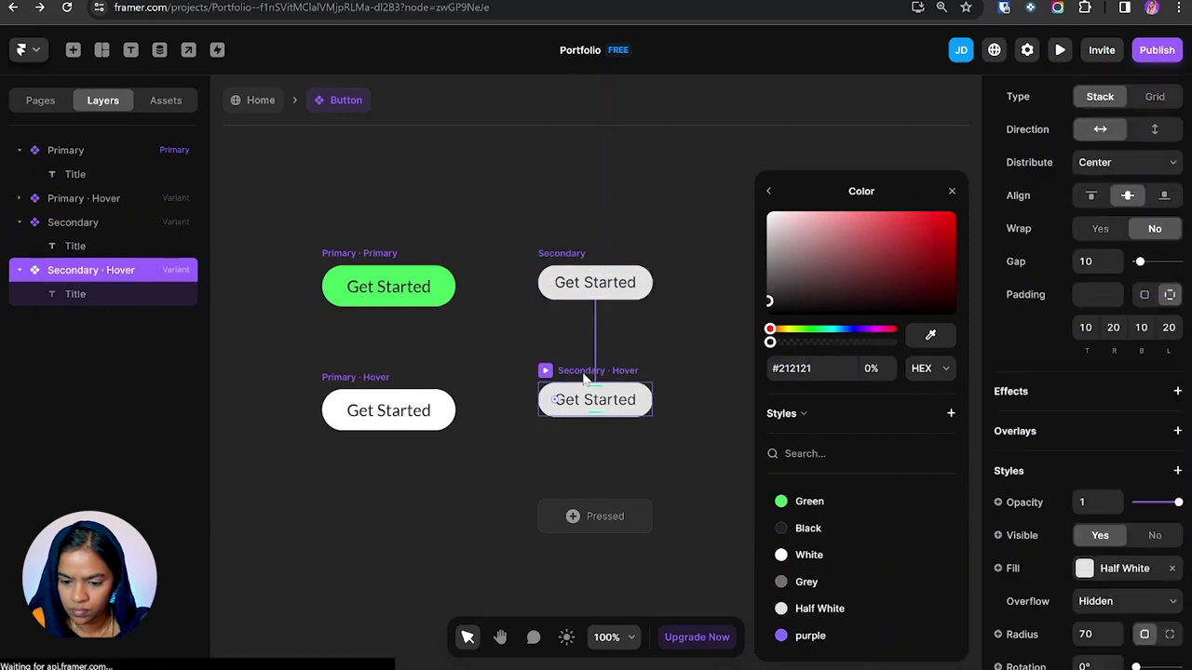
click(861, 576)
click(858, 570)
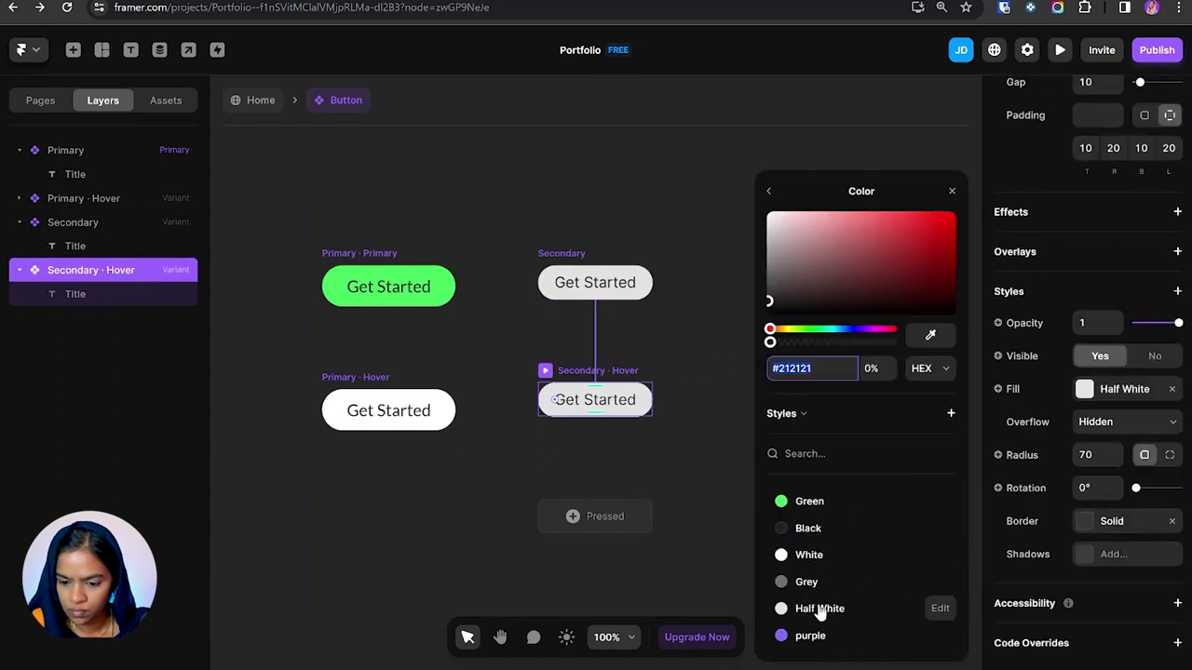
click(806, 609)
click(1171, 389)
Reselect the Secondary variant and preview the button's hover effect.
click(595, 400)
scroll(1148, 518, down, 3)
click(277, 146)
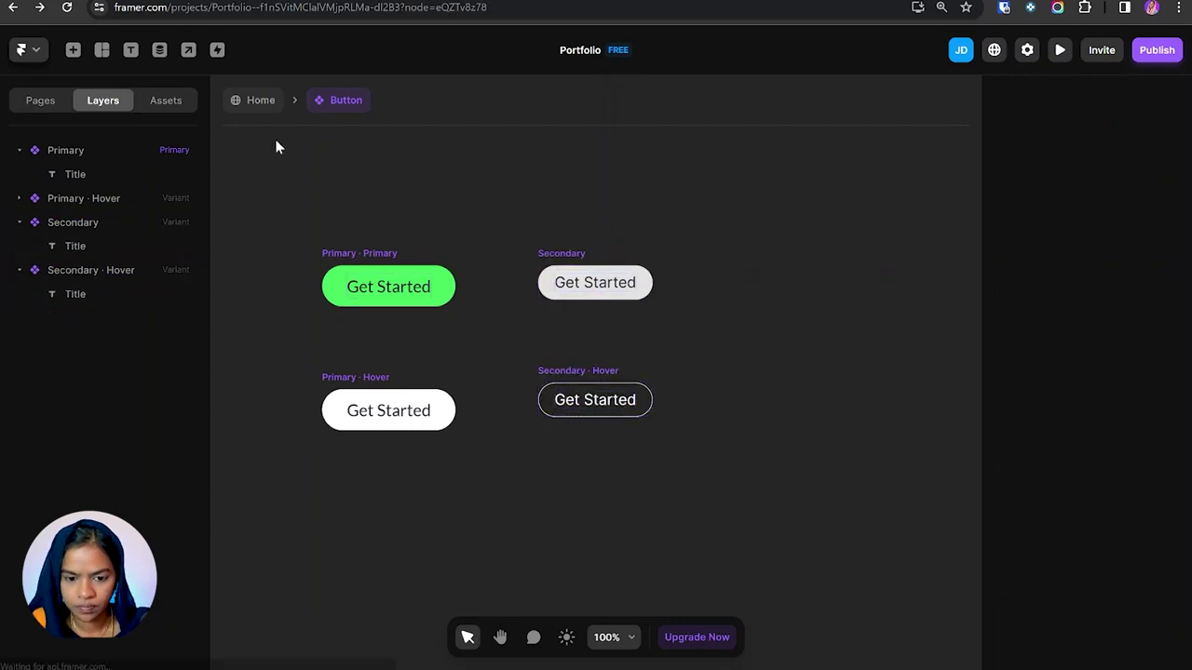
click(571, 252)
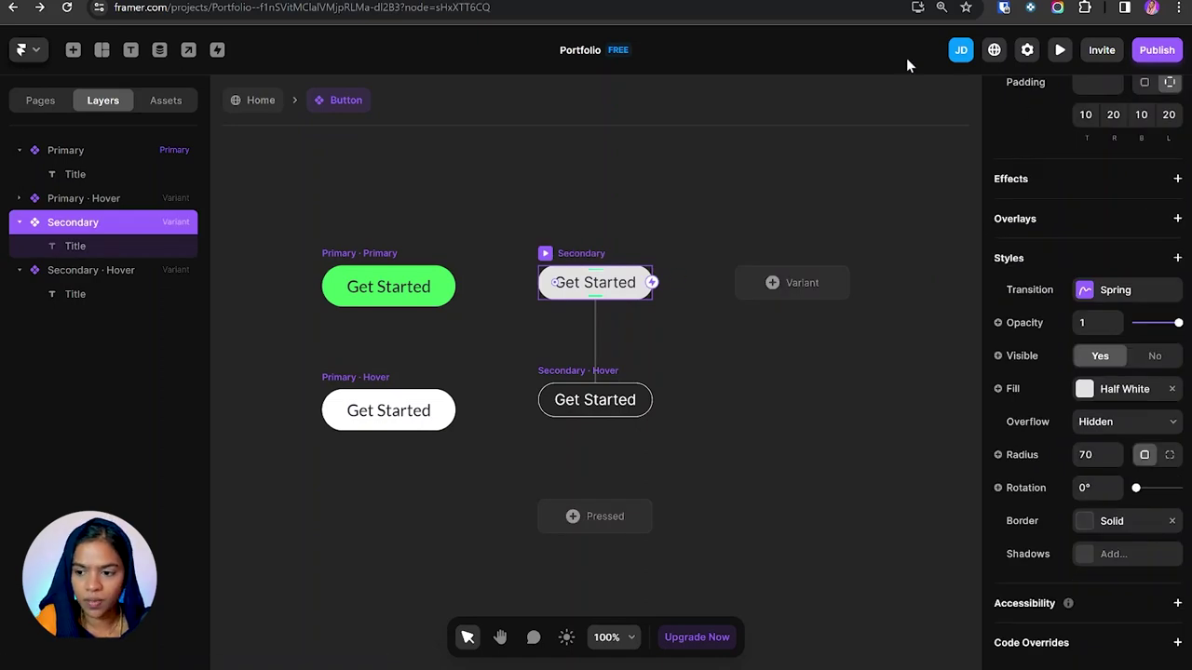
click(1061, 51)
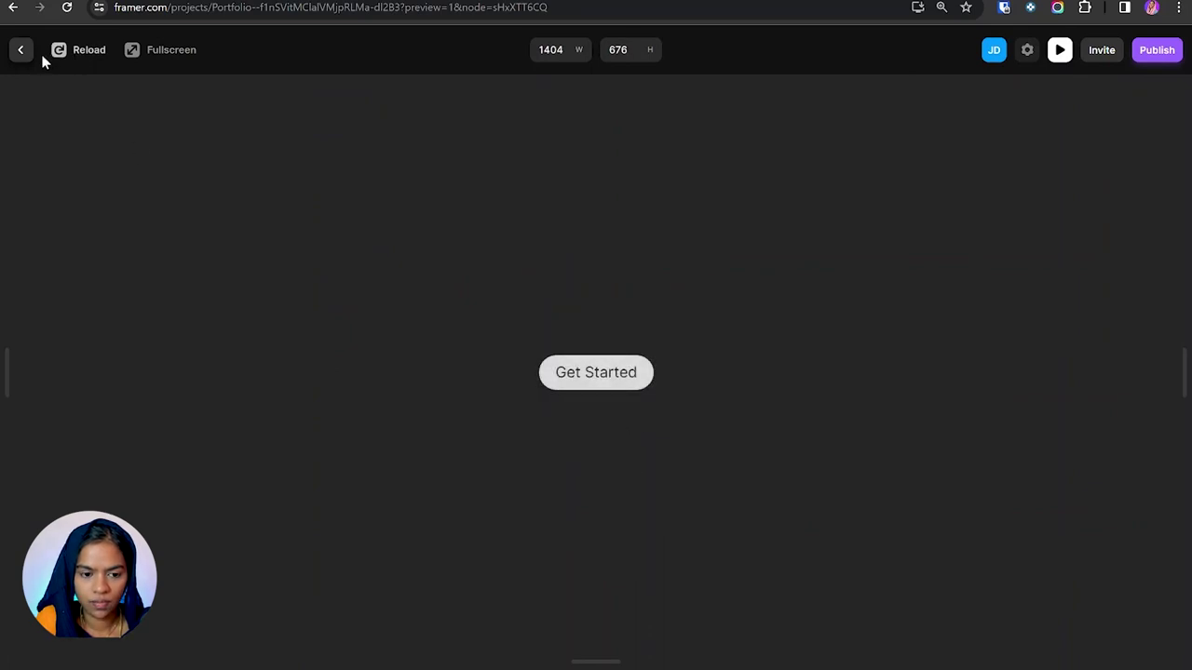
Exit the preview and check the variant options offered by the hero button.
click(13, 52)
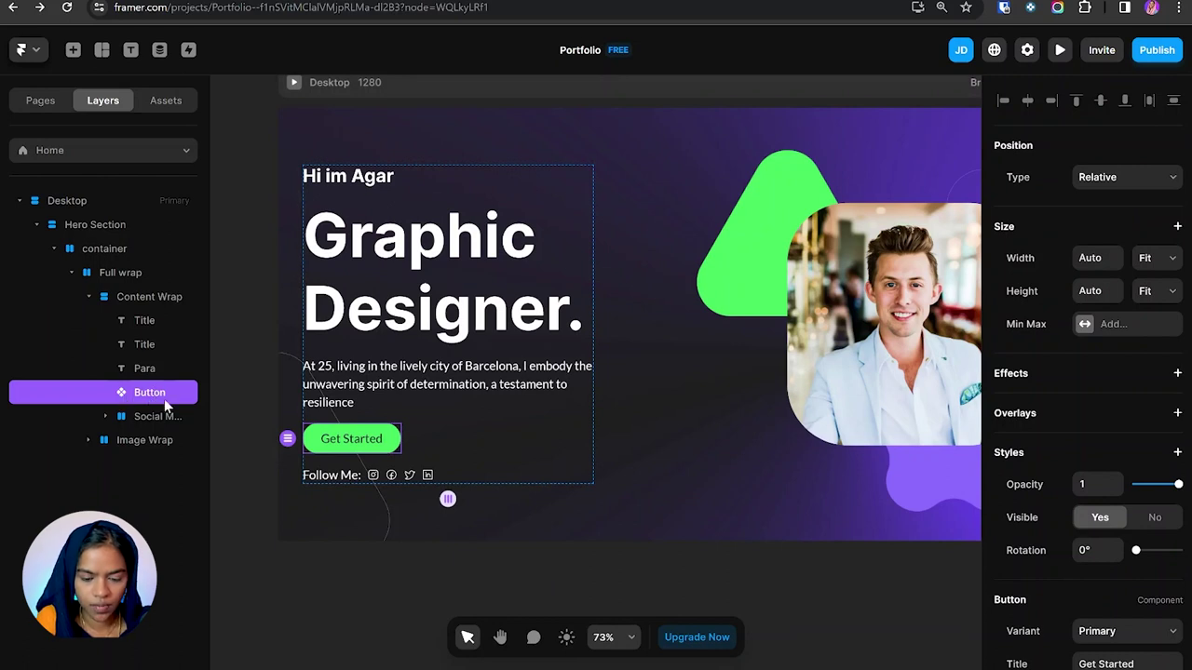
scroll(1094, 534, down, 2)
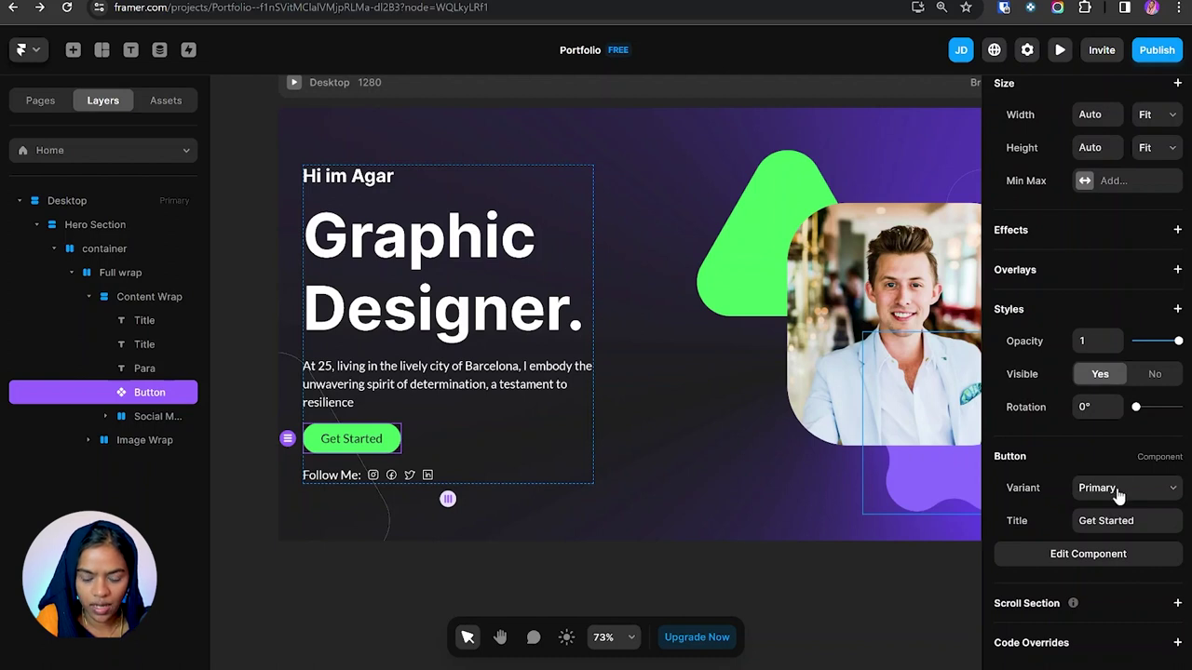
click(1118, 494)
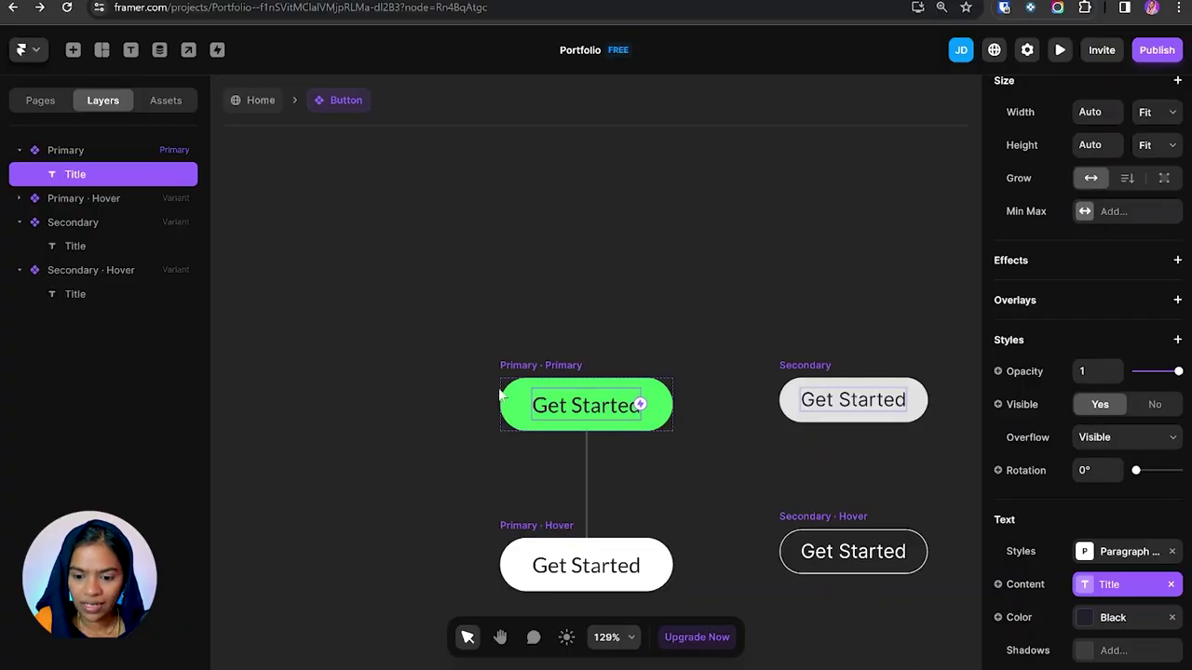
Create a Plain Text variable for the button label's content.
scroll(1061, 529, down, 3)
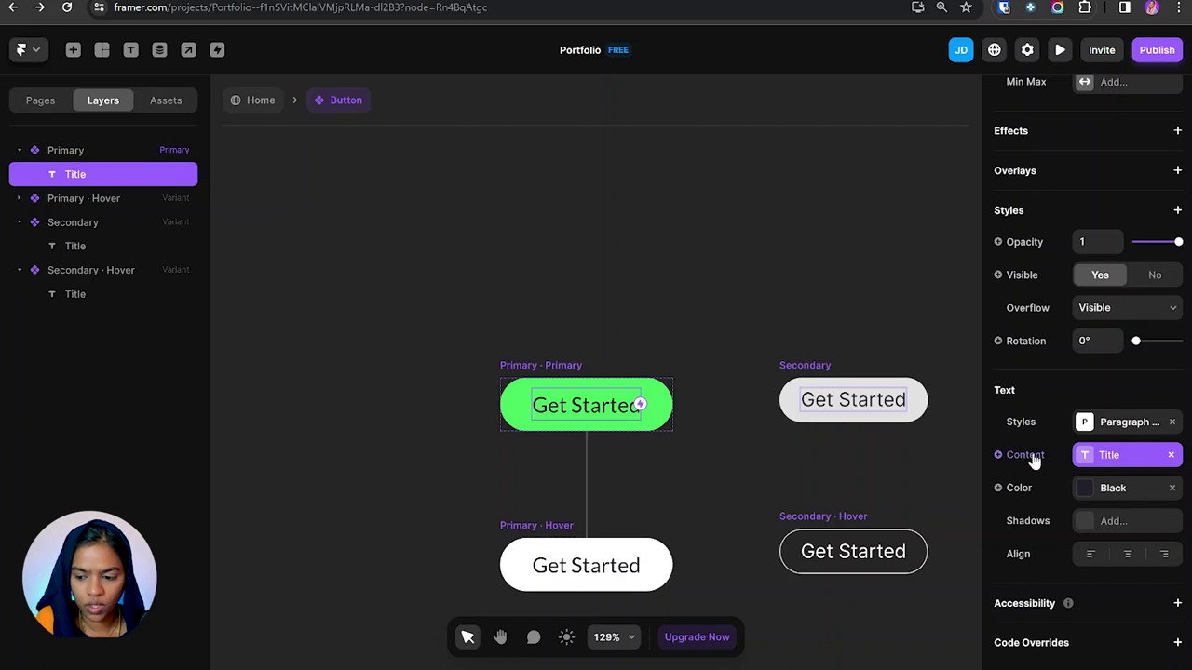
click(1034, 457)
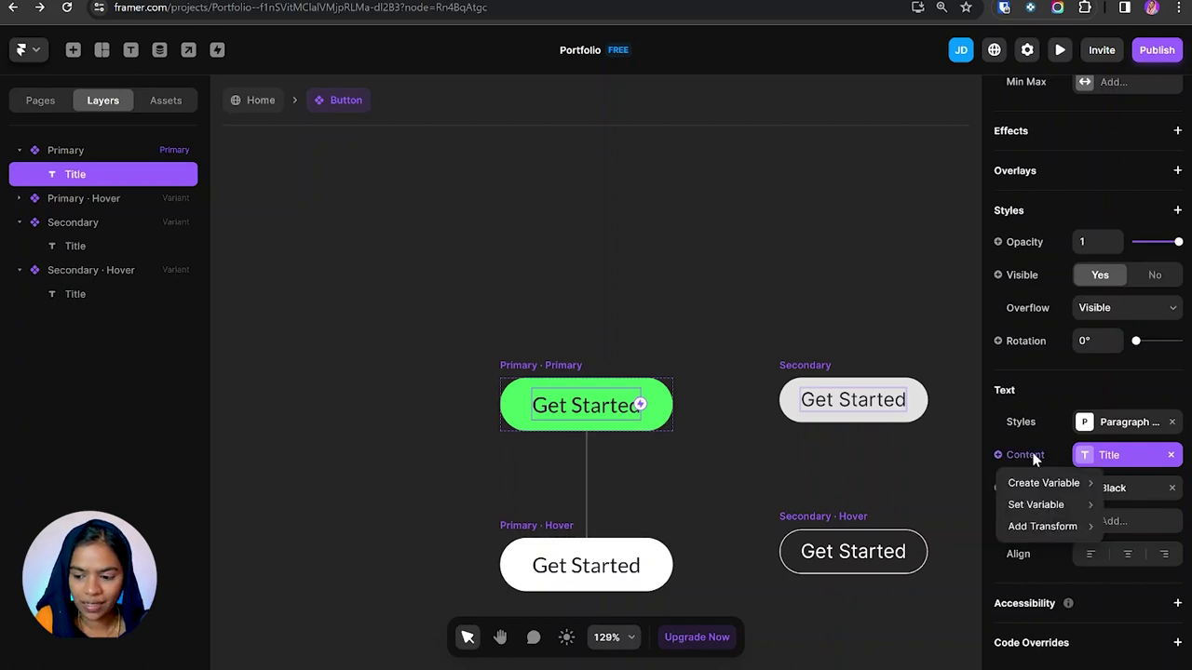
mouse_move(1024, 486)
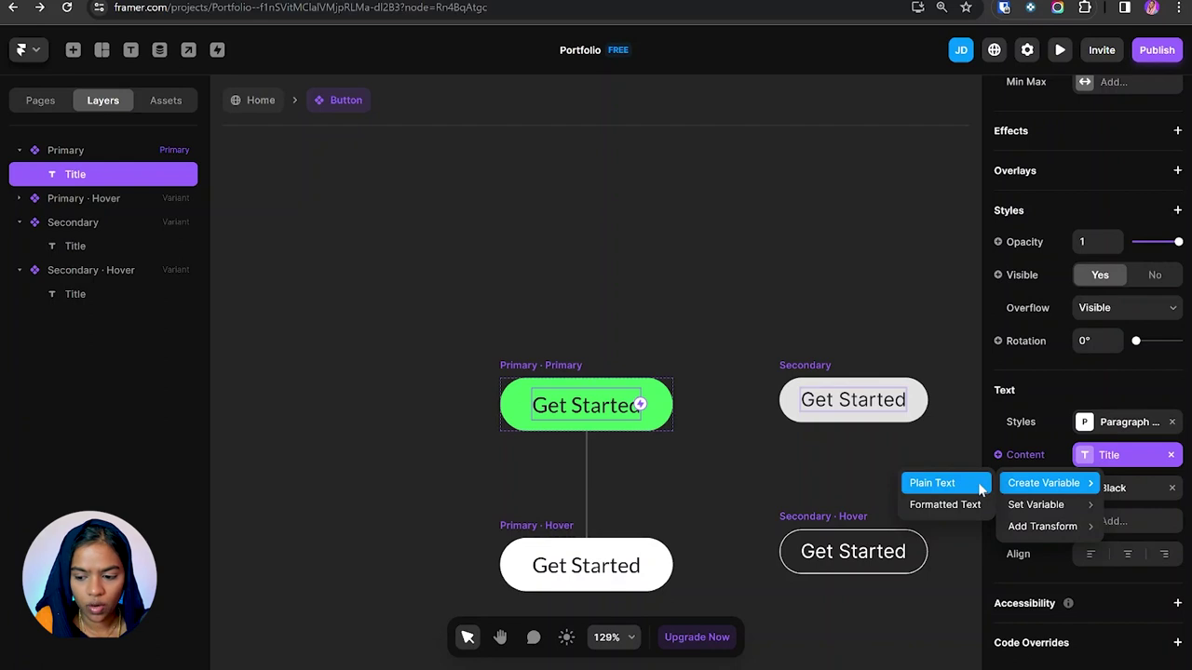
click(977, 484)
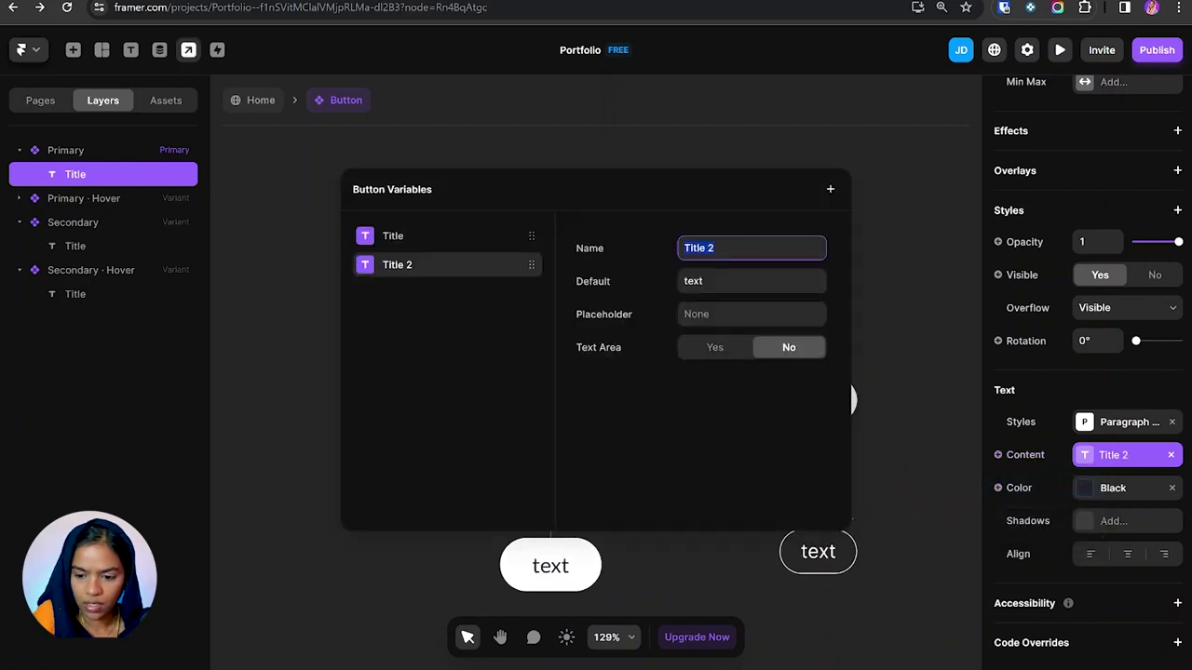
Name the variable Text with default Get Started, single-line, then return Home.
key(BackSpace)
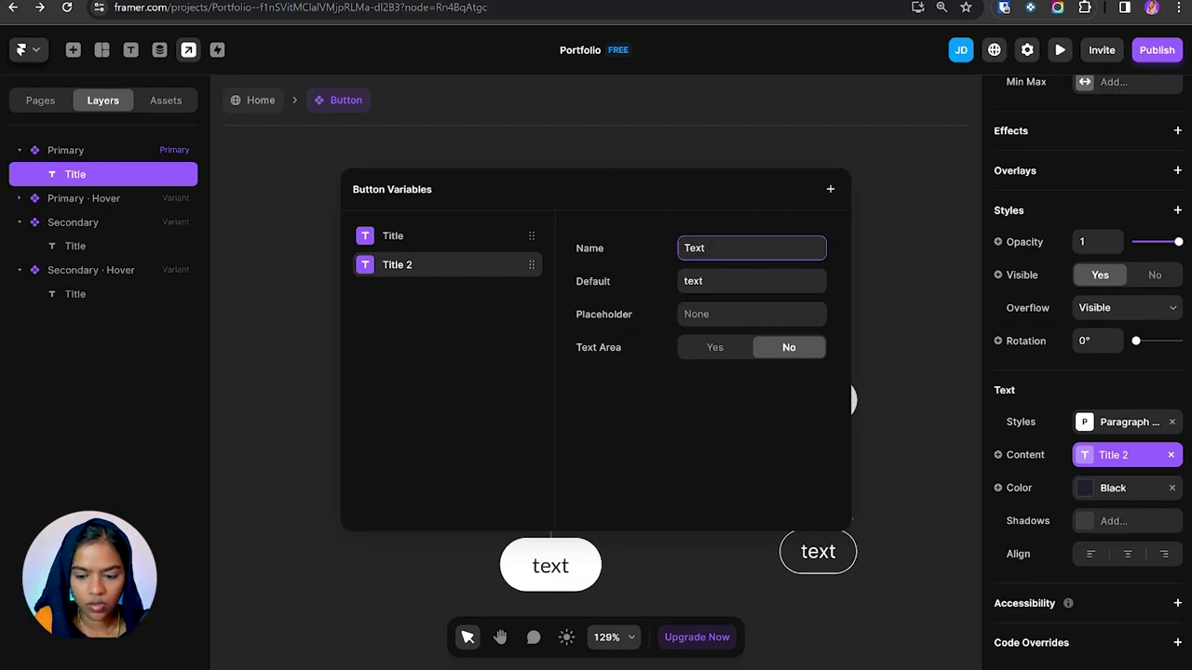
key(Tab)
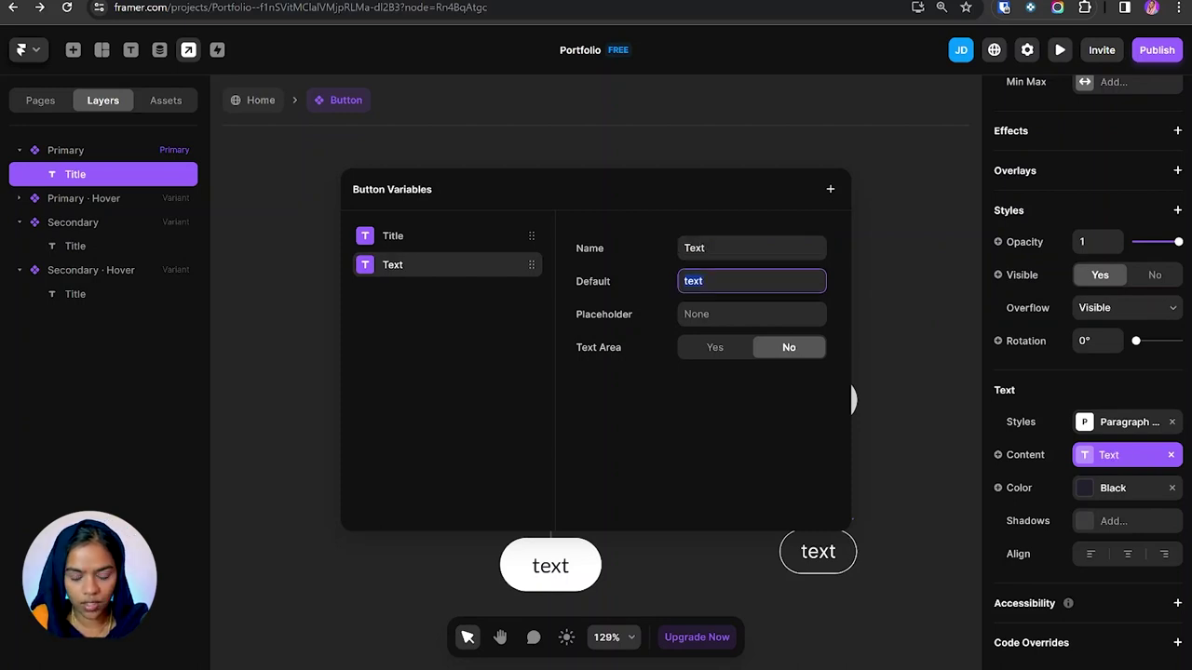
text(GEt)
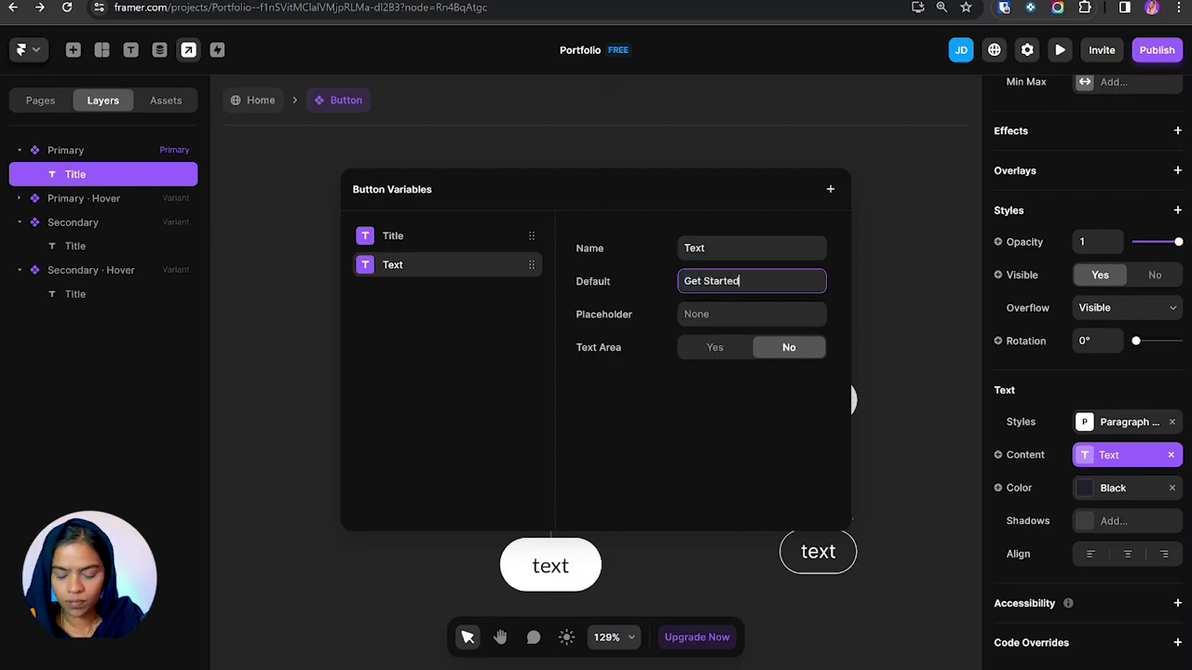
key(Tab)
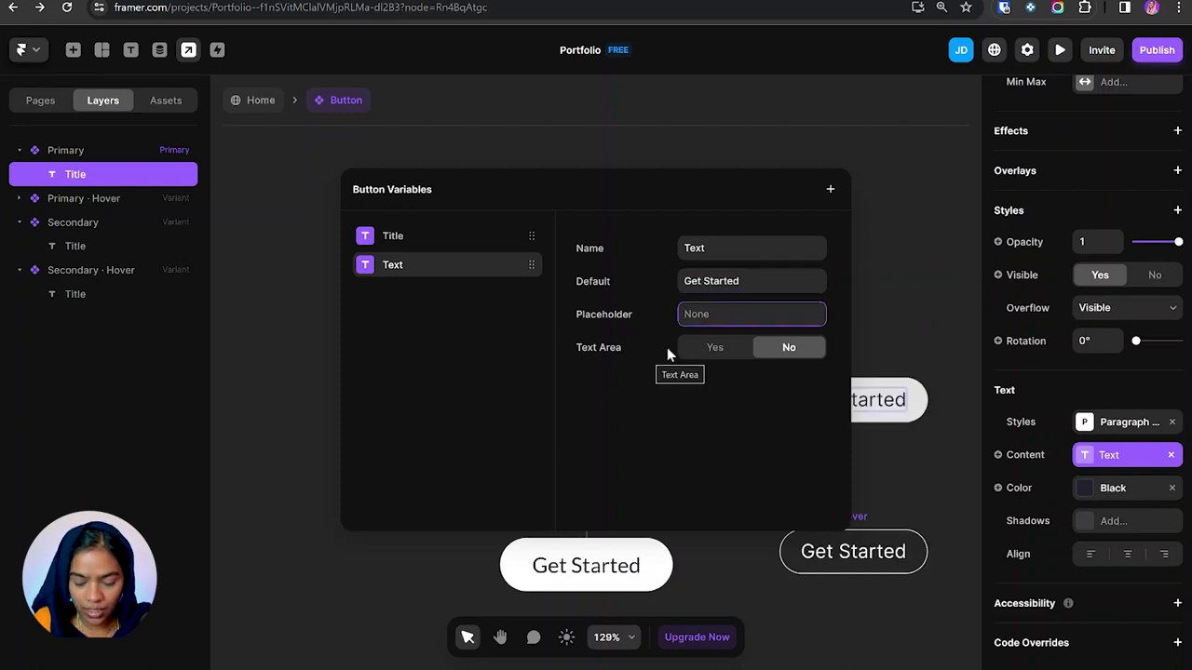
click(709, 354)
click(789, 356)
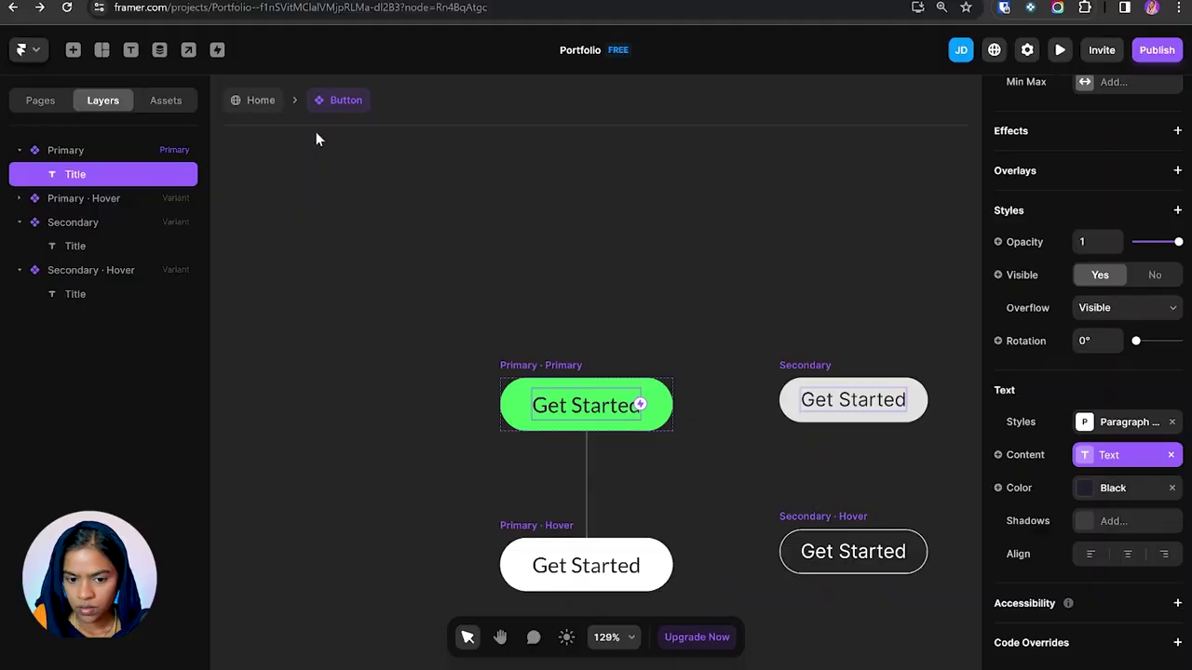
click(261, 103)
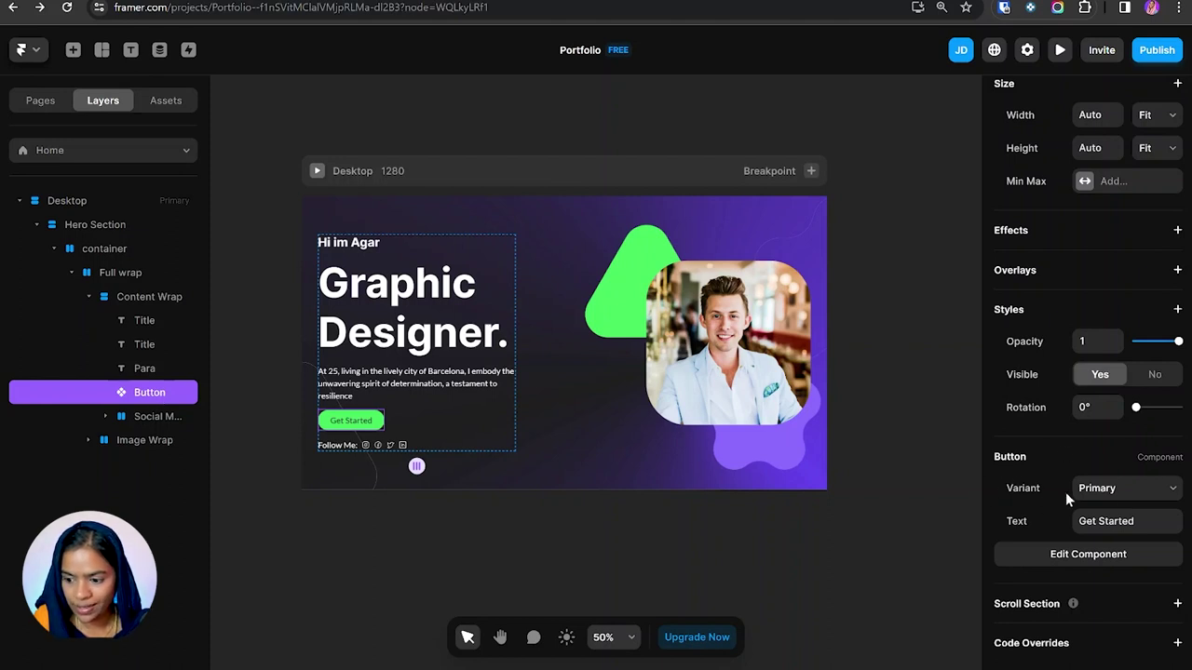
Keep the hero button on Primary and change its Text property to Lets Started.
click(1112, 491)
click(1113, 489)
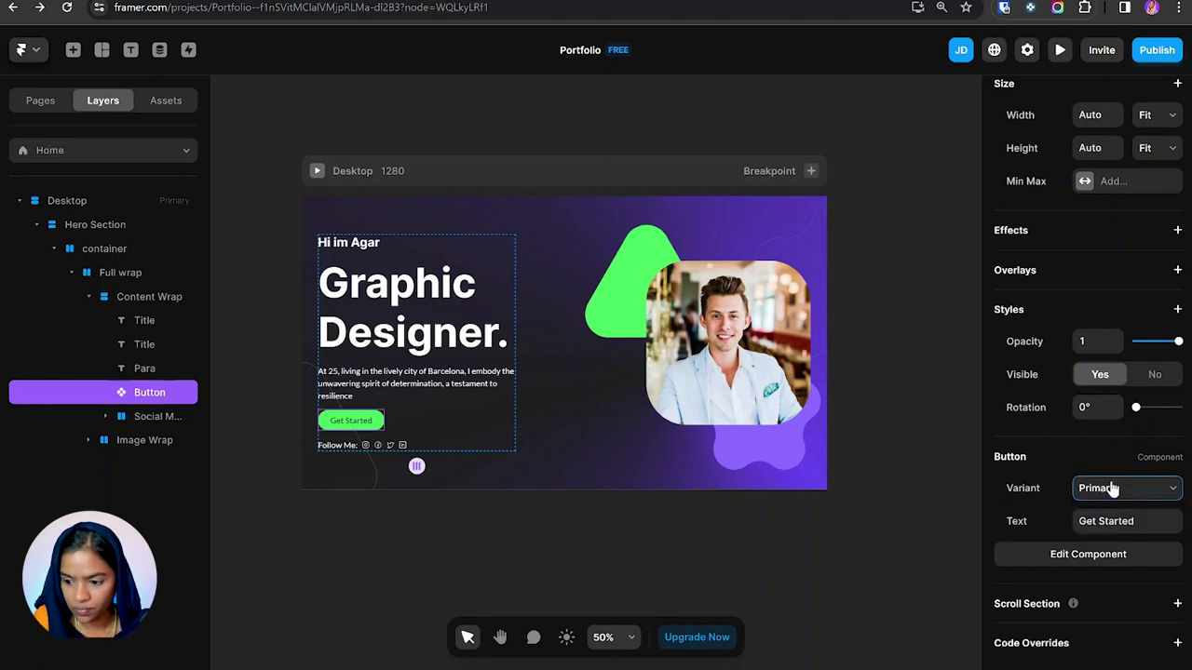
click(1117, 522)
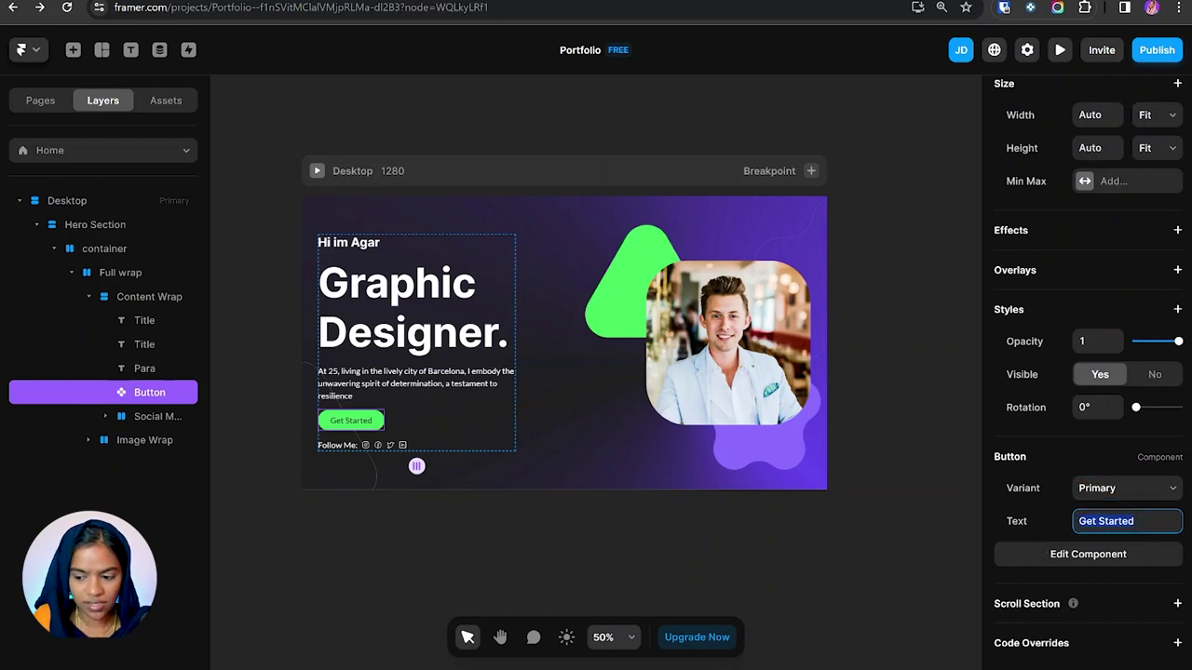
text(Le)
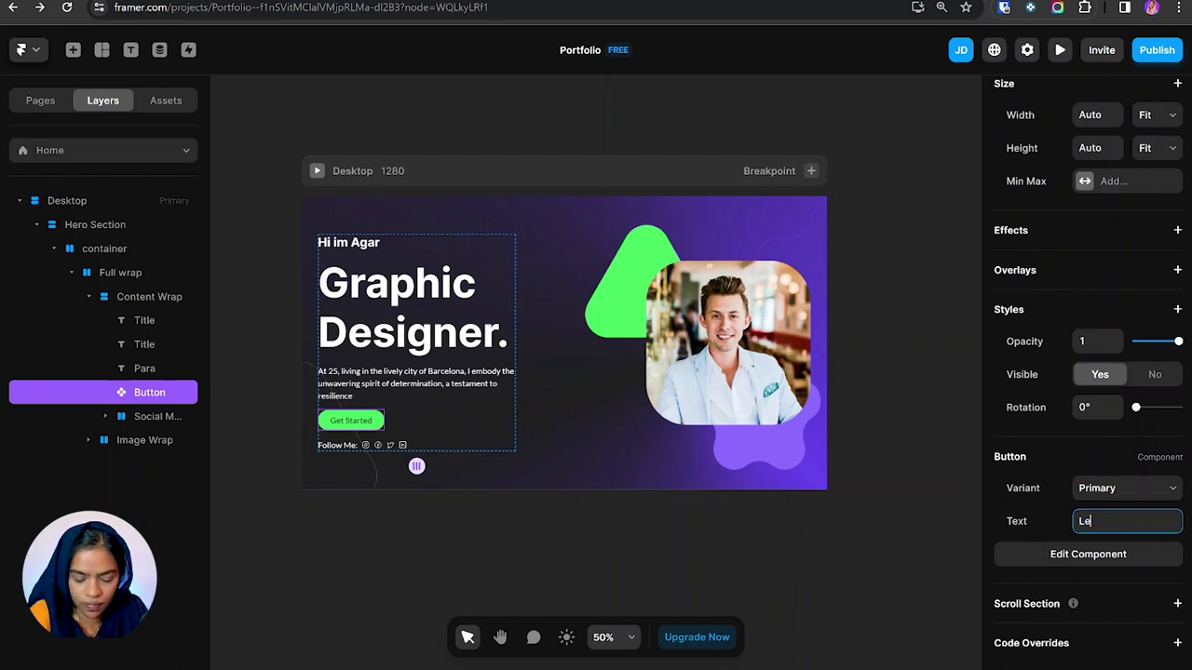
text(ts Started)
key(Escape)
scroll(375, 429, up, 2)
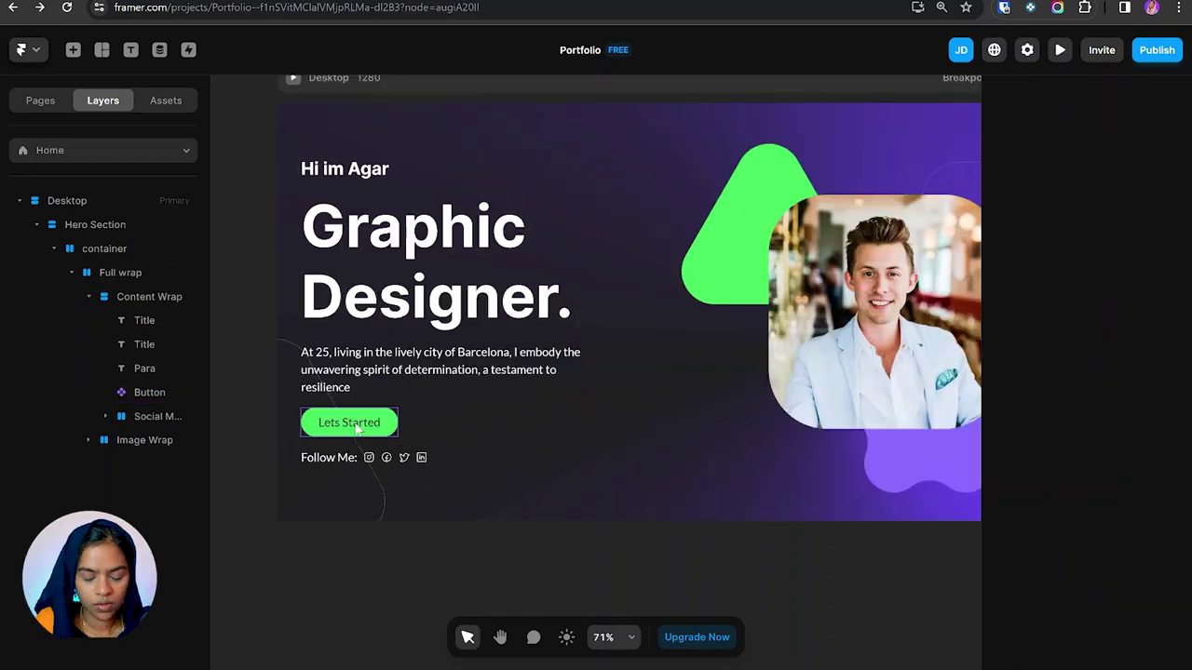
scroll(1080, 372, down, 3)
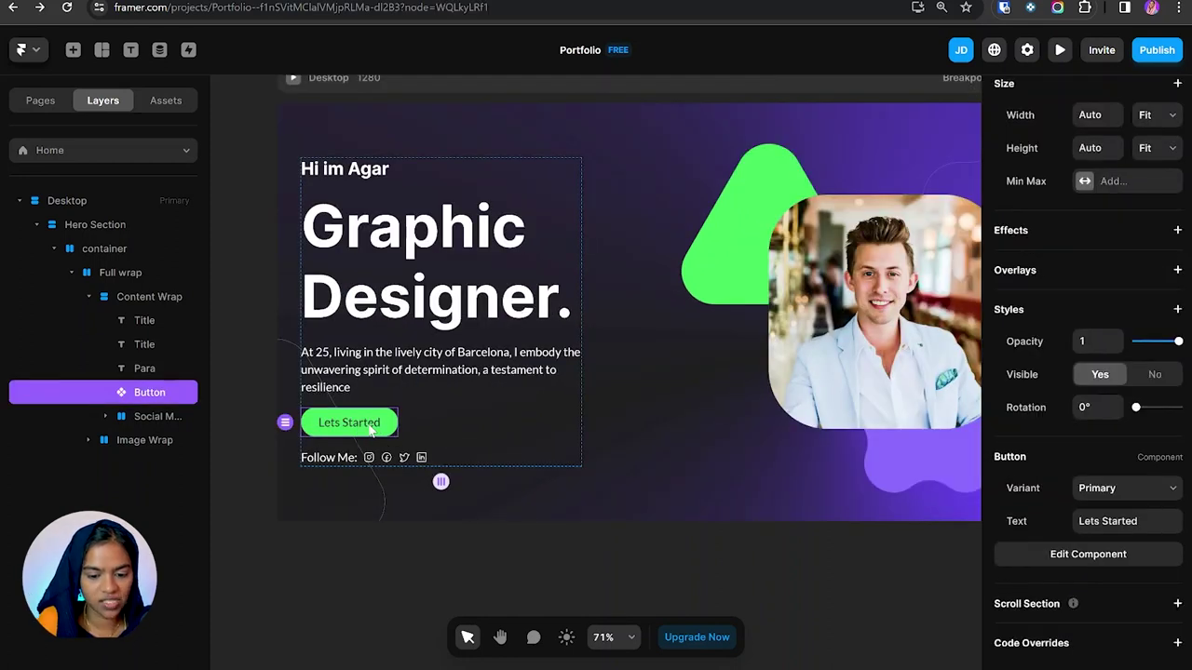